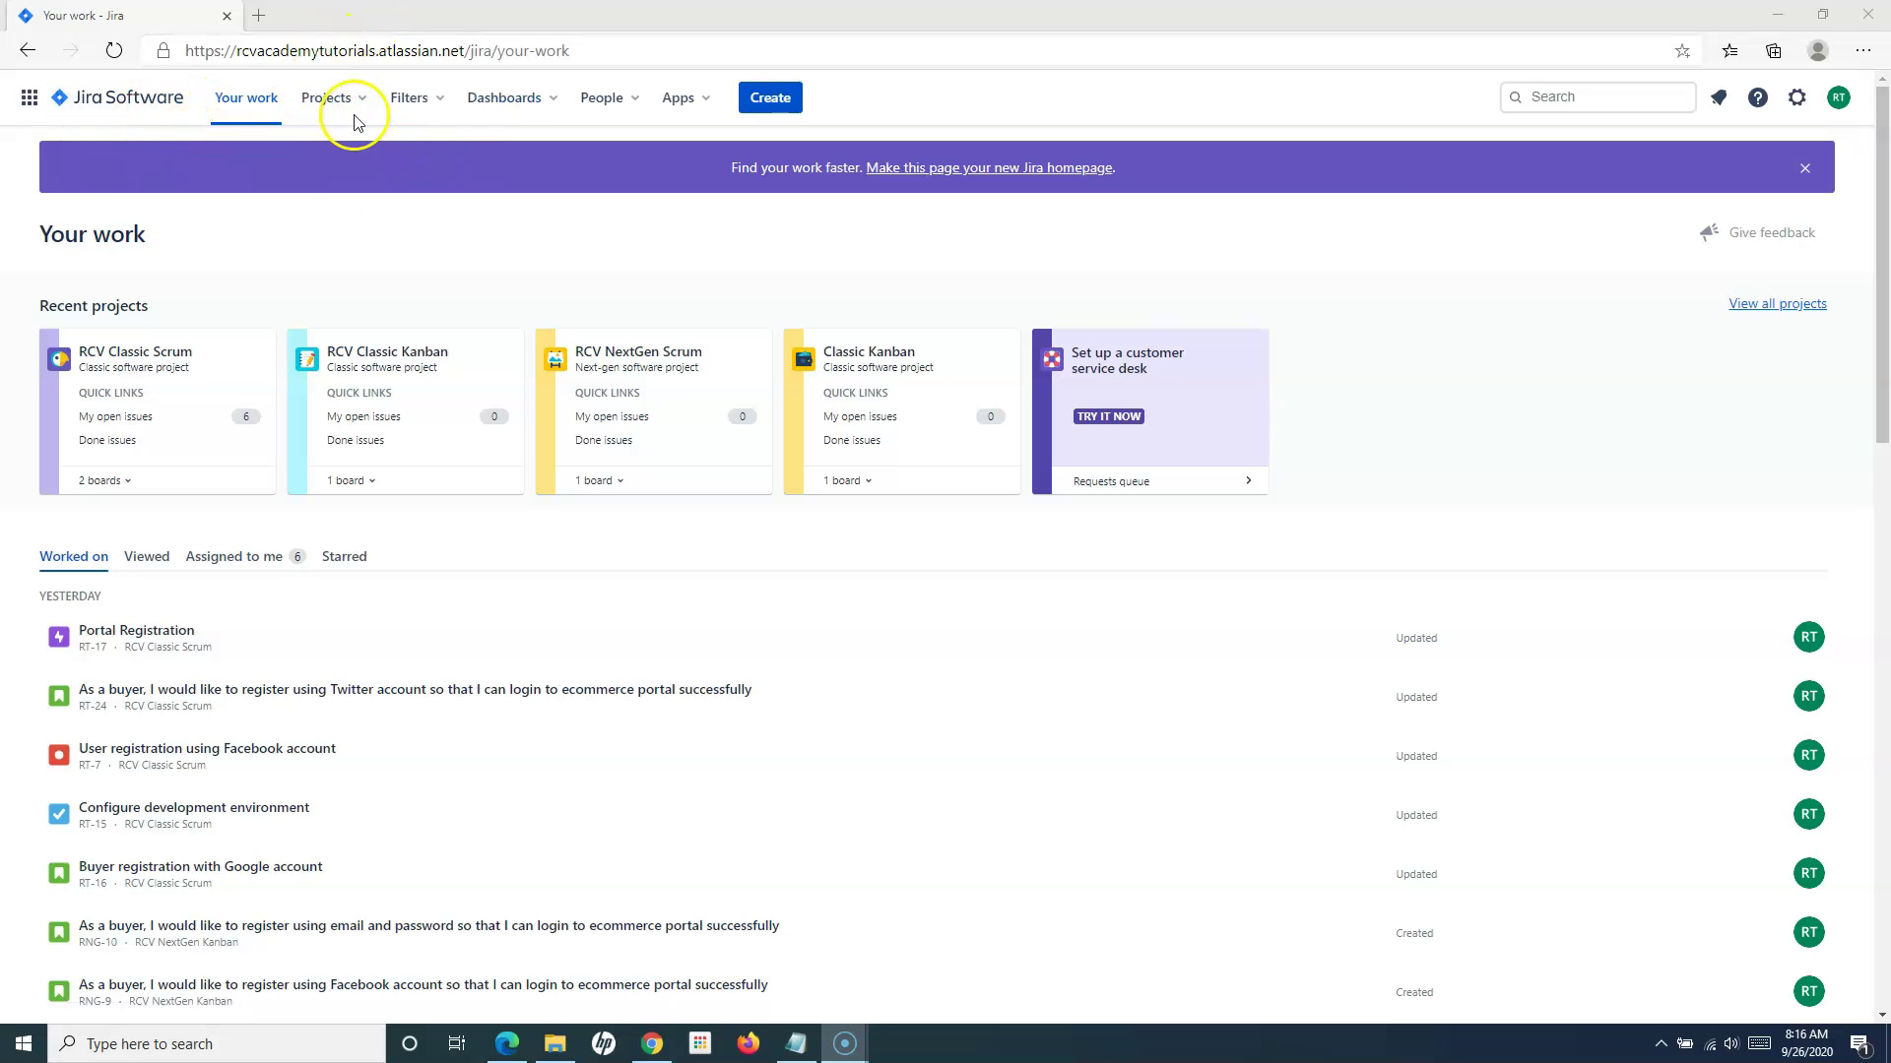
Step: Open the full list of all eight projects from the Projects menu
{"action": "left_click", "coordinate": [328, 96]}
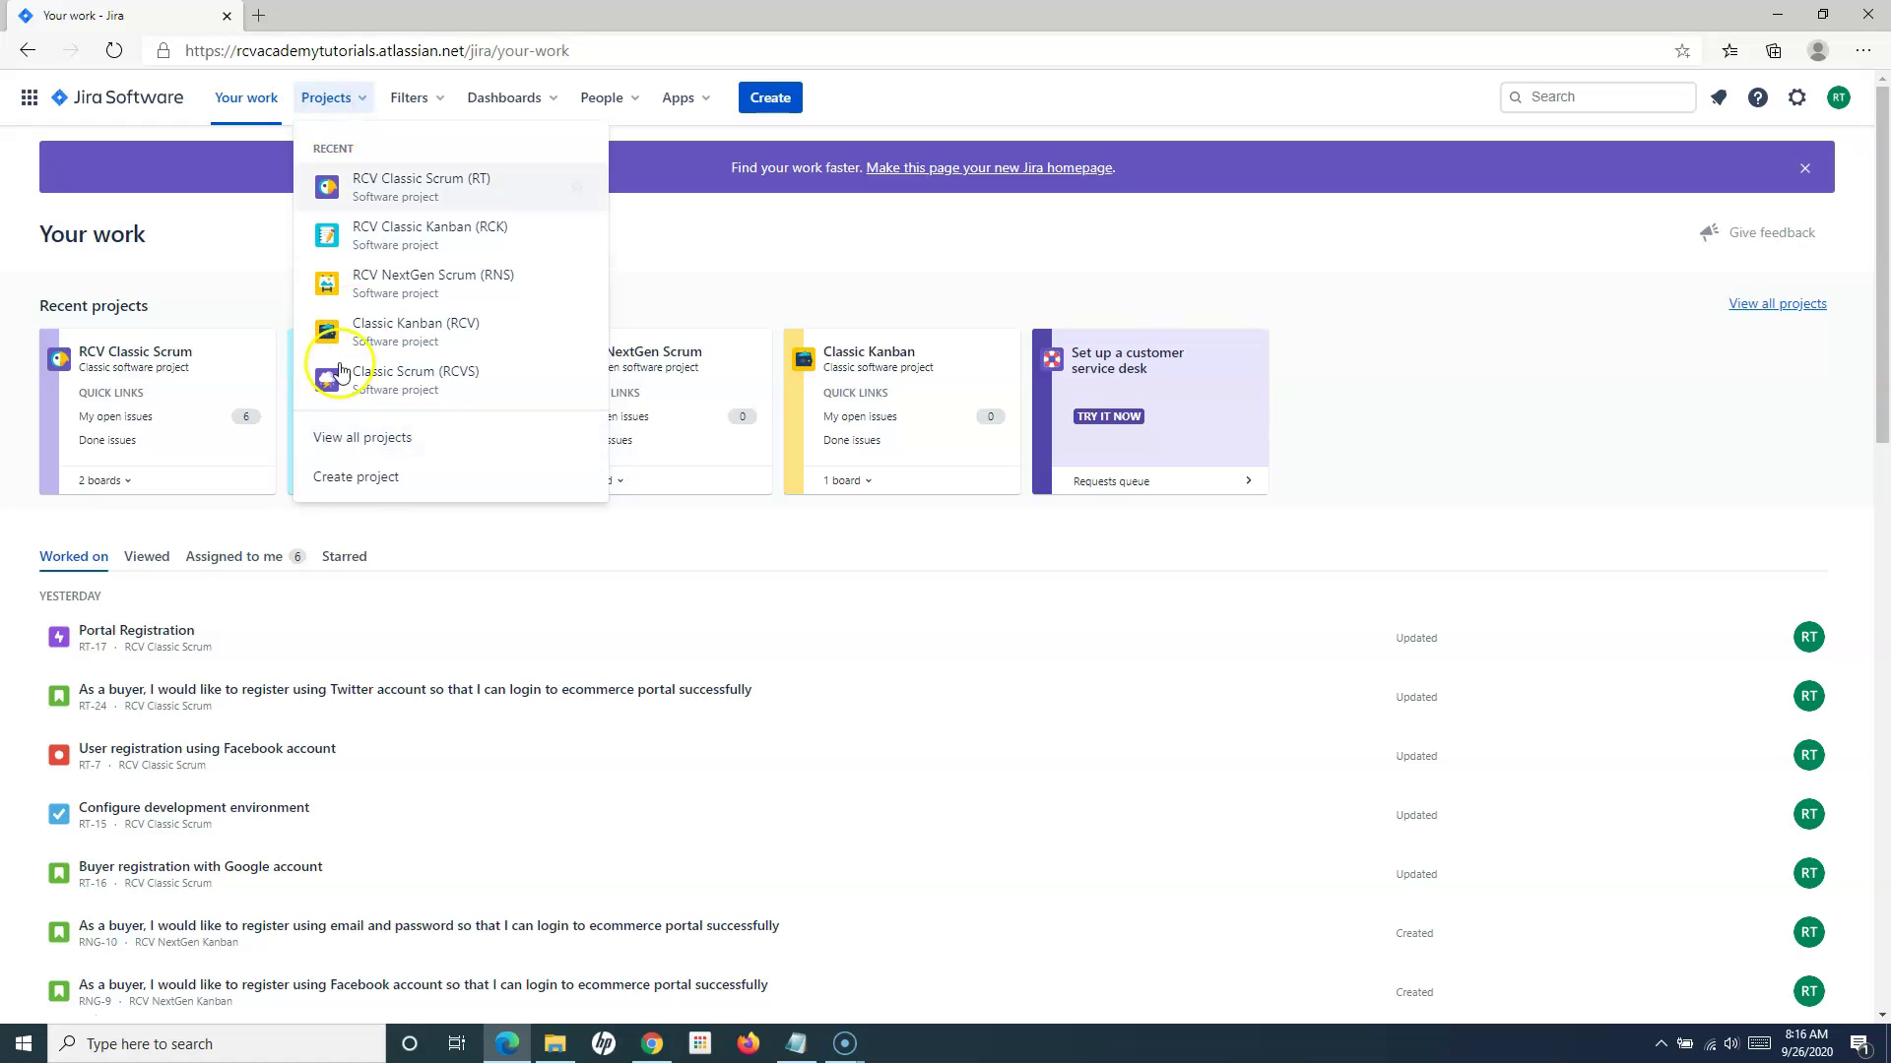
{"action": "left_click", "coordinate": [390, 443]}
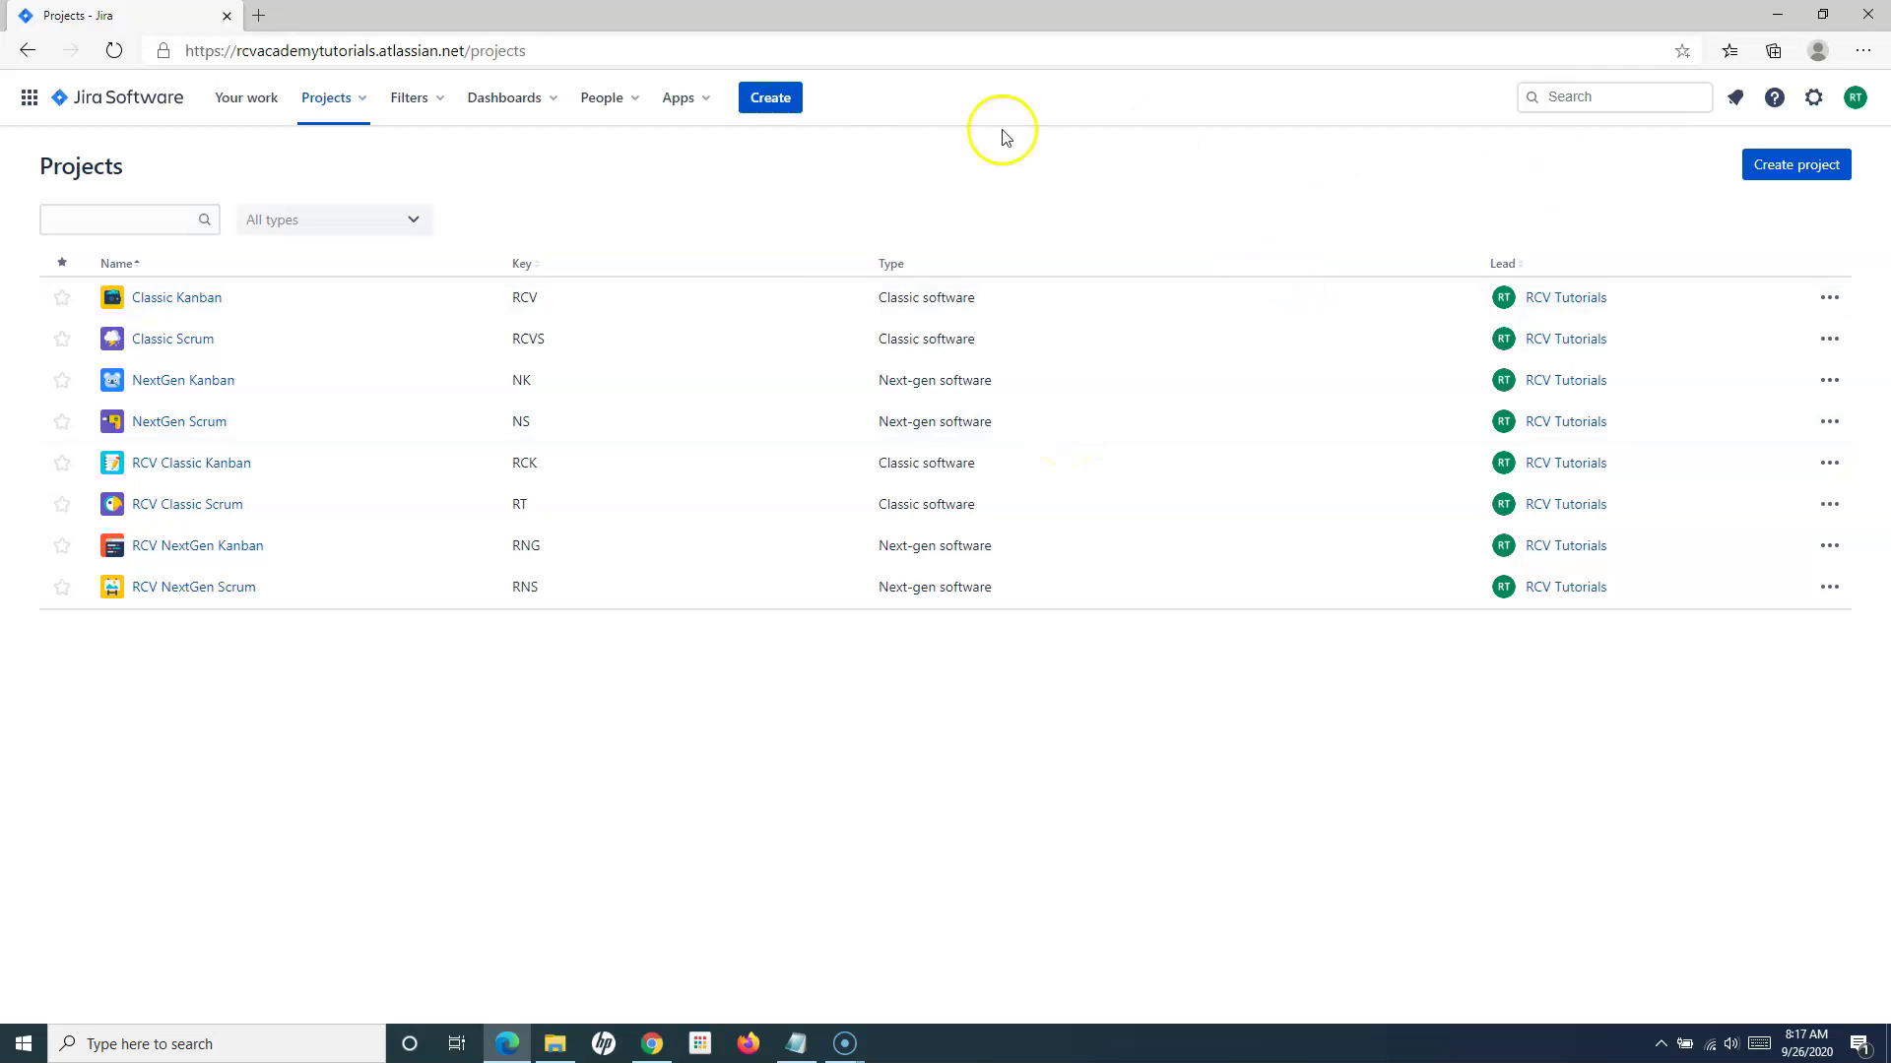
Step: Start a new project and review the Classic versus Next-gen project type comparison
{"action": "left_click", "coordinate": [1823, 169]}
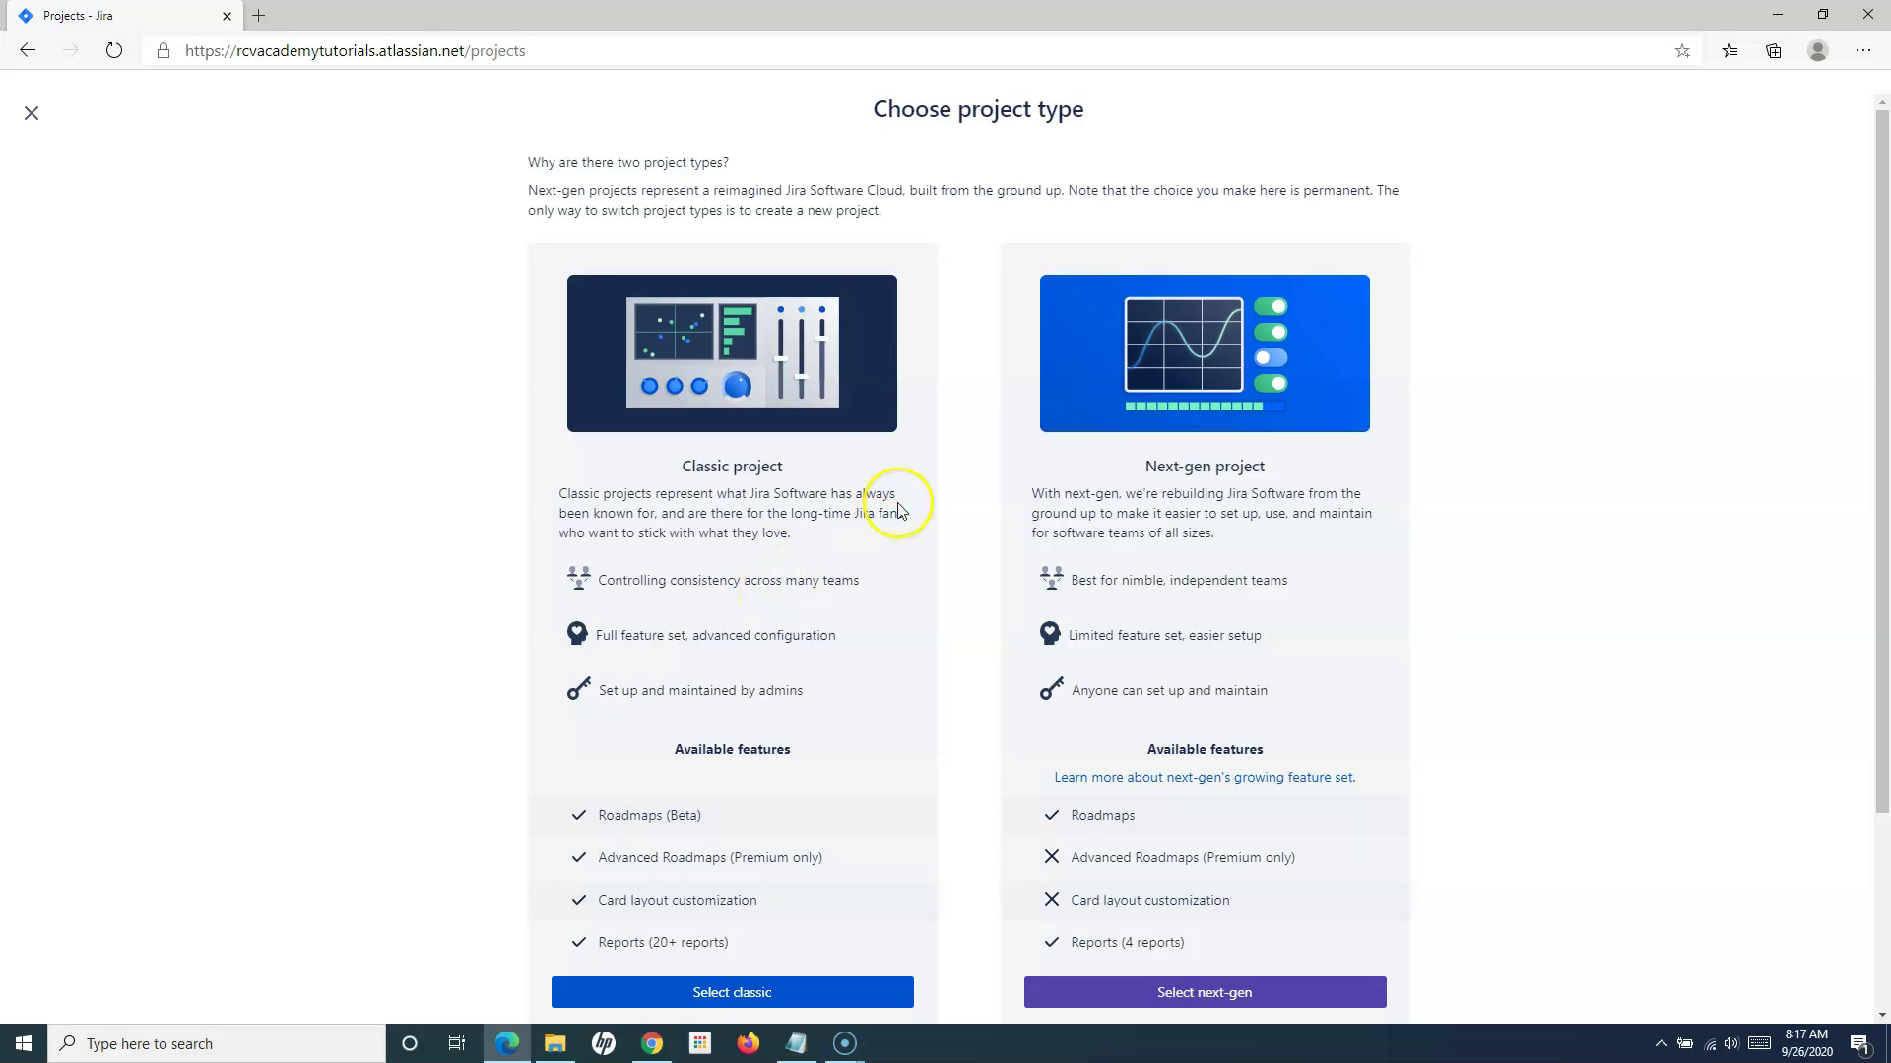
{"action": "scroll", "coordinate": [789, 798], "scroll_direction": "down", "scroll_amount": 2}
{"action": "scroll", "coordinate": [773, 802], "scroll_direction": "up", "scroll_amount": 2}
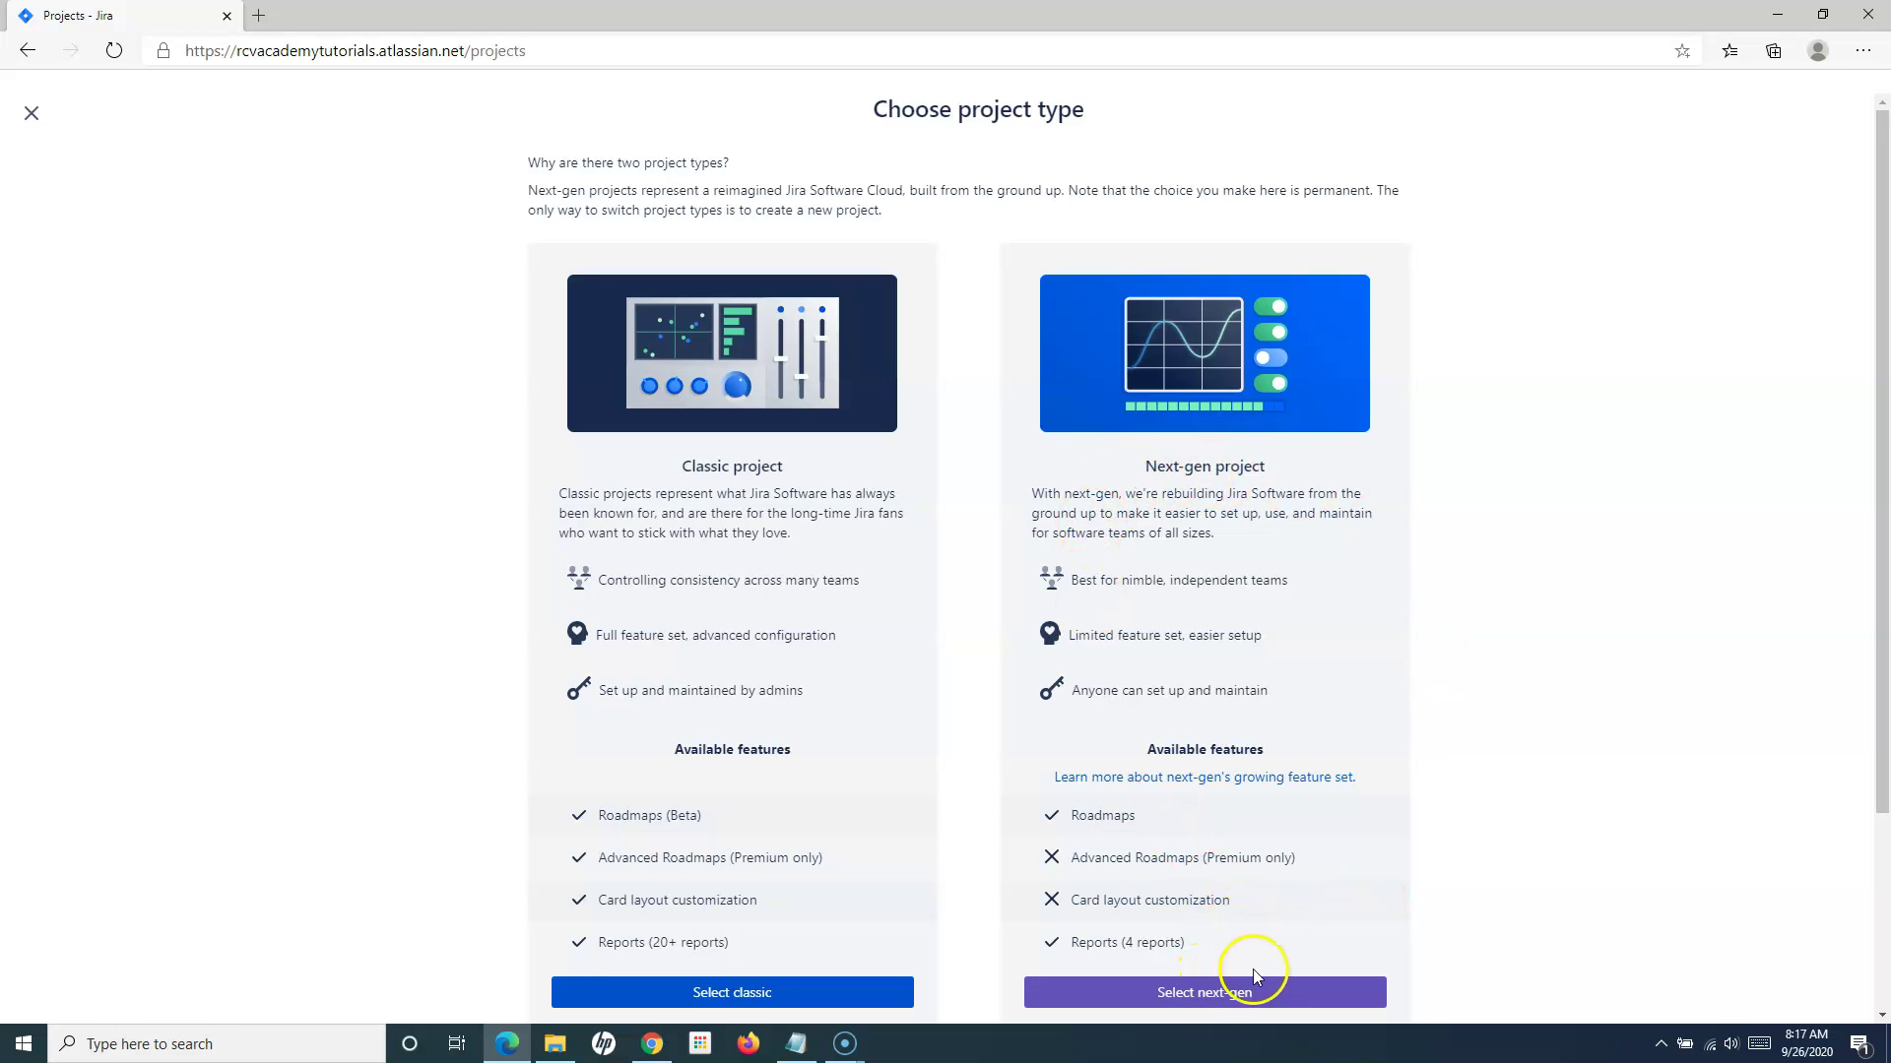
{"action": "scroll", "coordinate": [1191, 662], "scroll_direction": "down", "scroll_amount": 2}
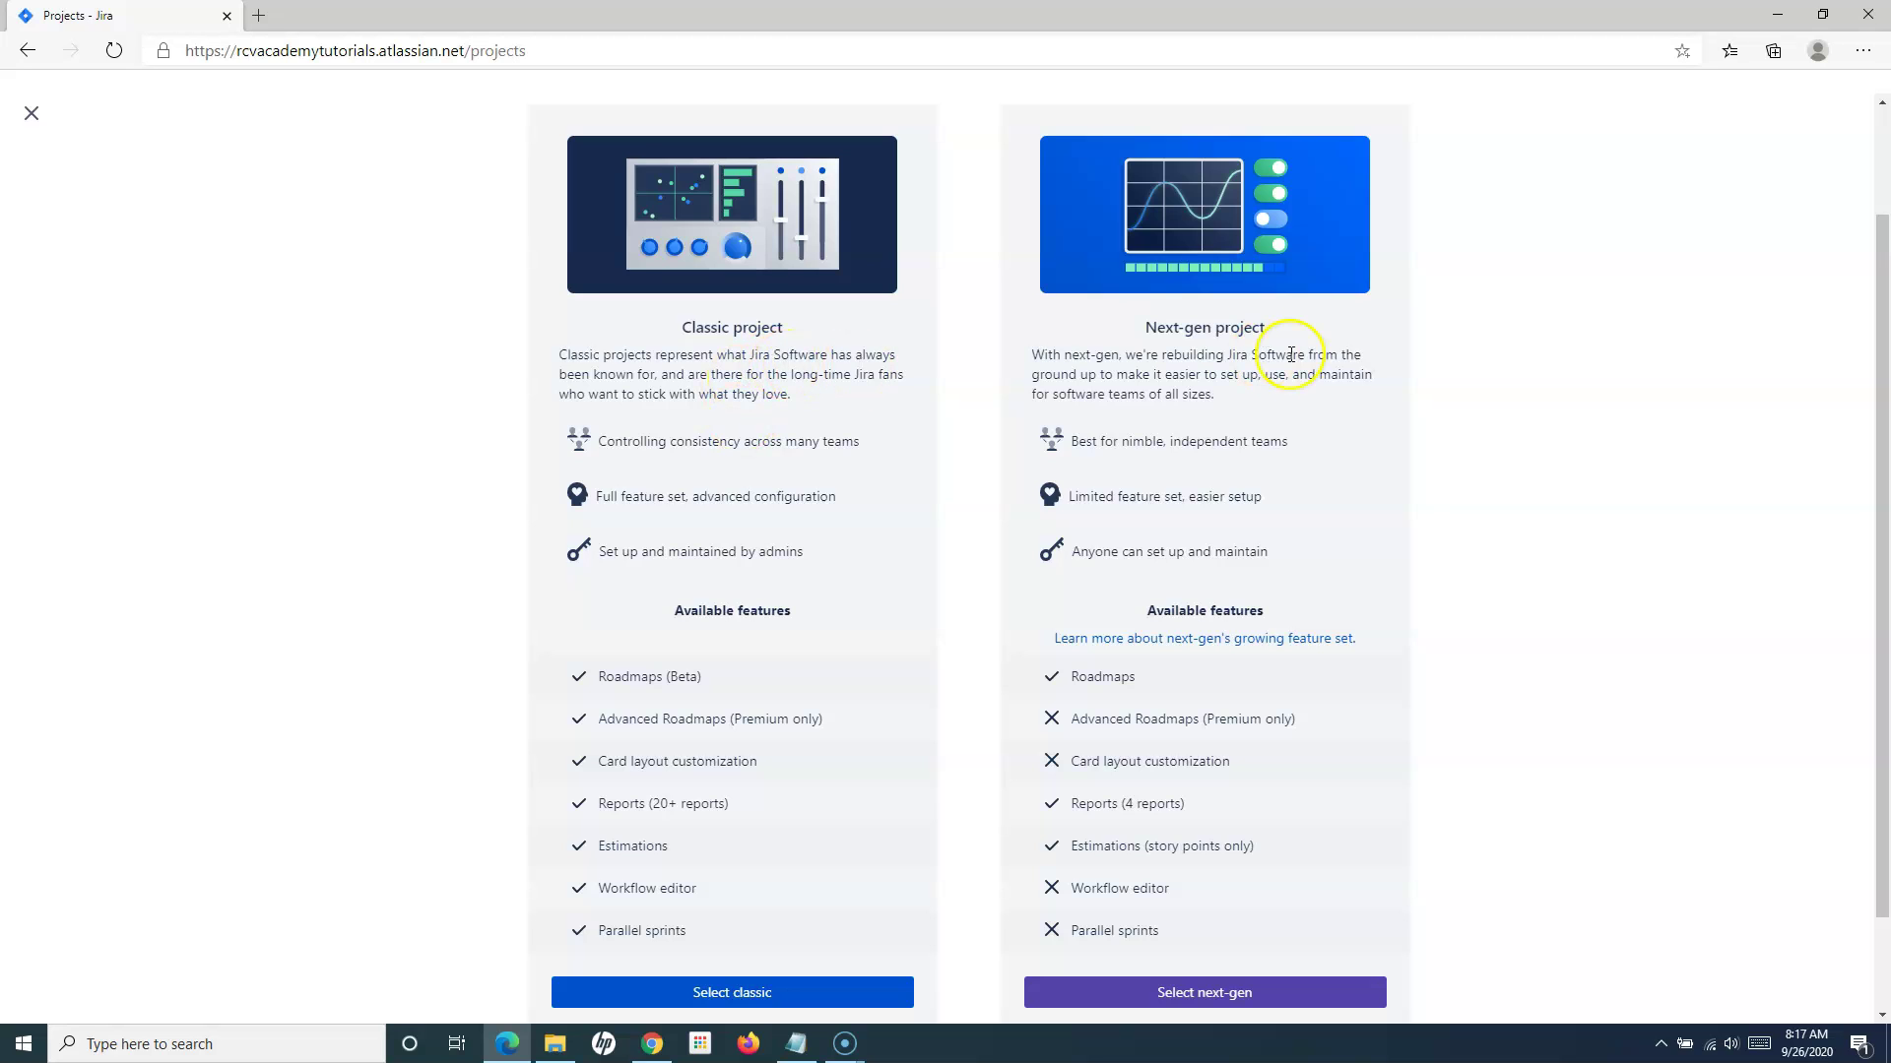
{"action": "scroll", "coordinate": [601, 423], "scroll_direction": "up", "scroll_amount": 2}
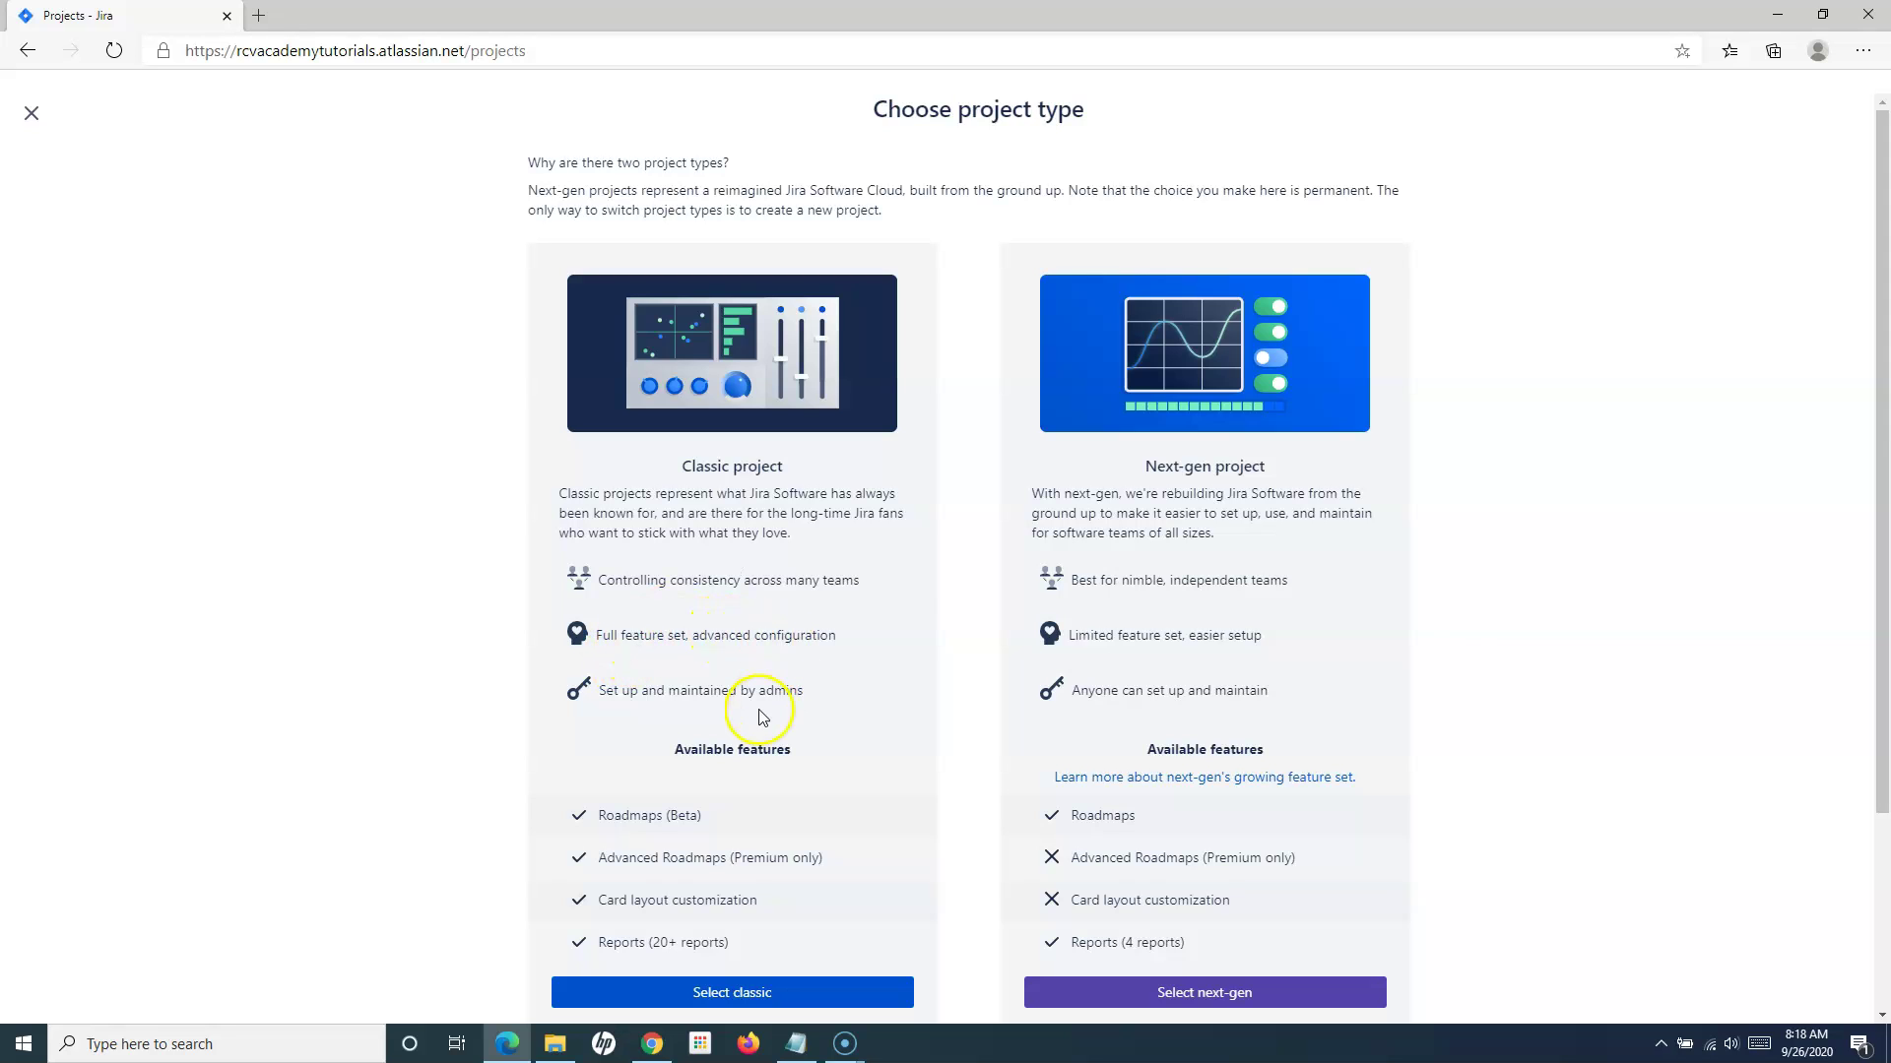
{"action": "scroll", "coordinate": [781, 707], "scroll_direction": "down", "scroll_amount": 3}
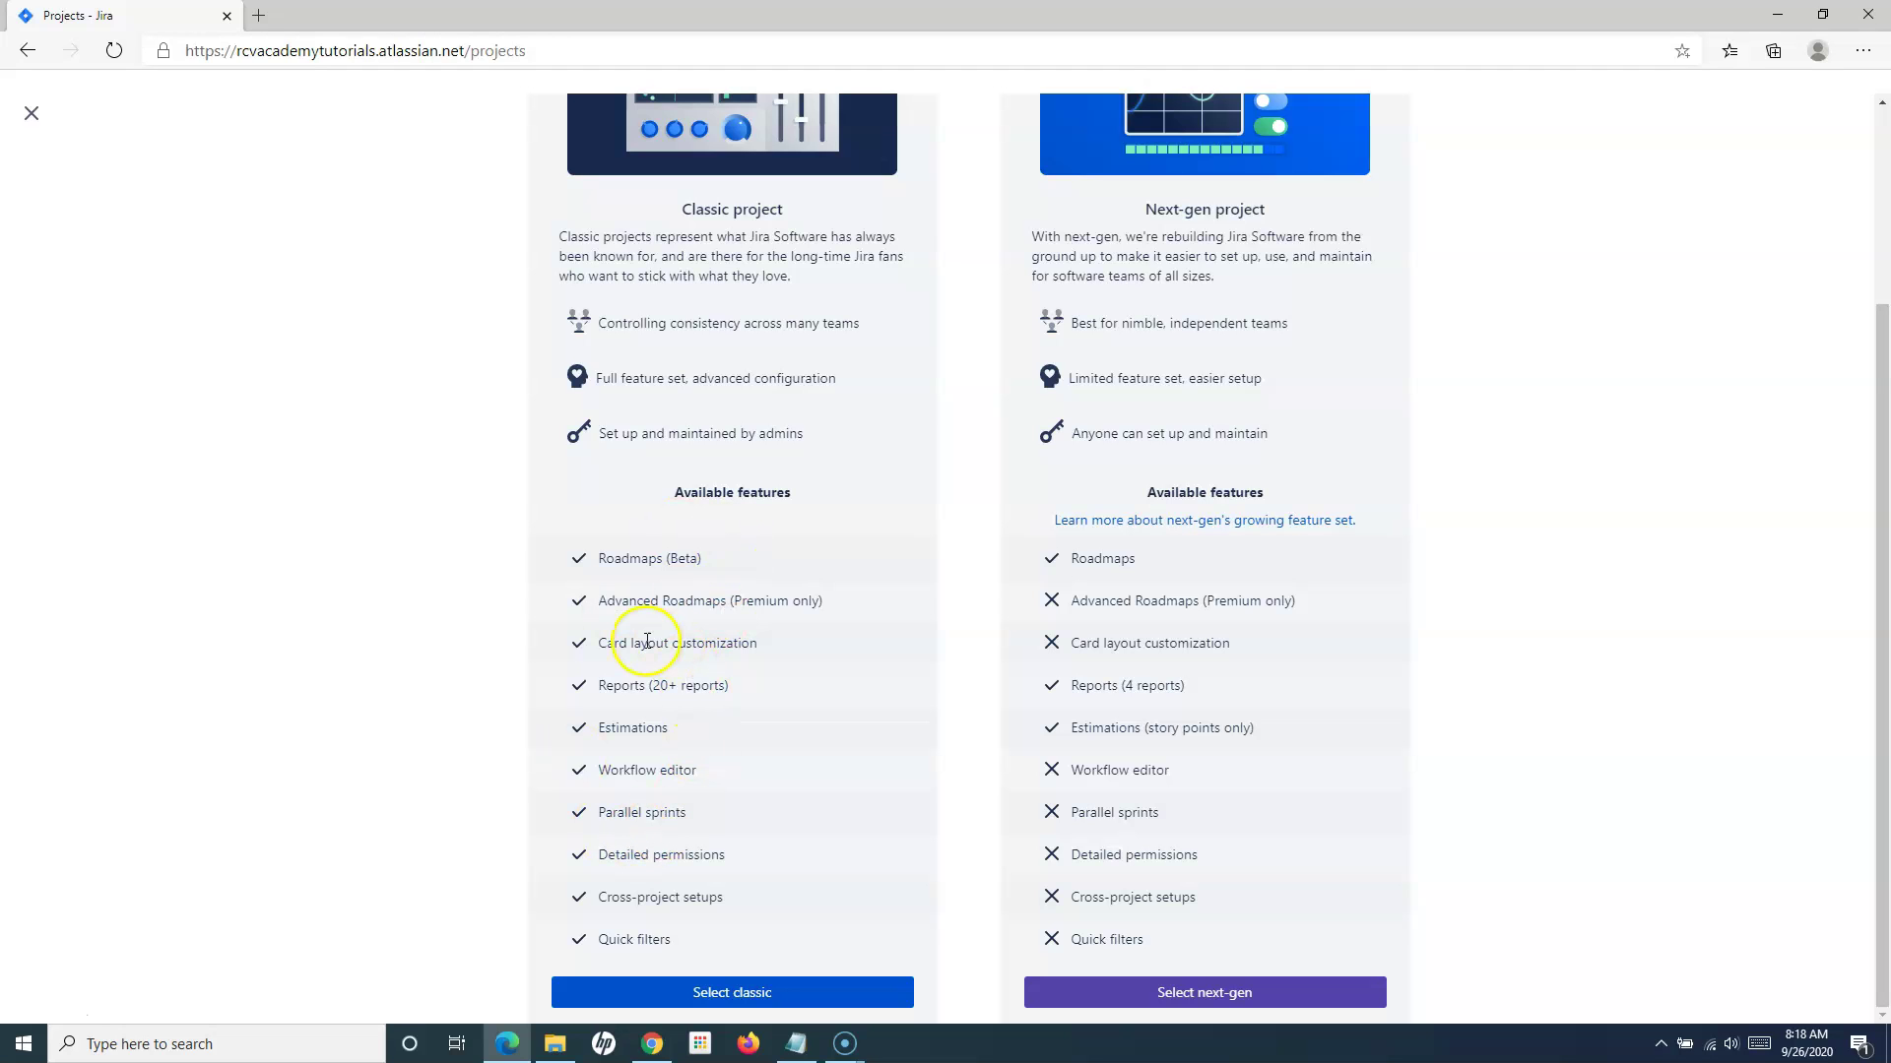
{"action": "scroll", "coordinate": [771, 677], "scroll_direction": "up", "scroll_amount": 2}
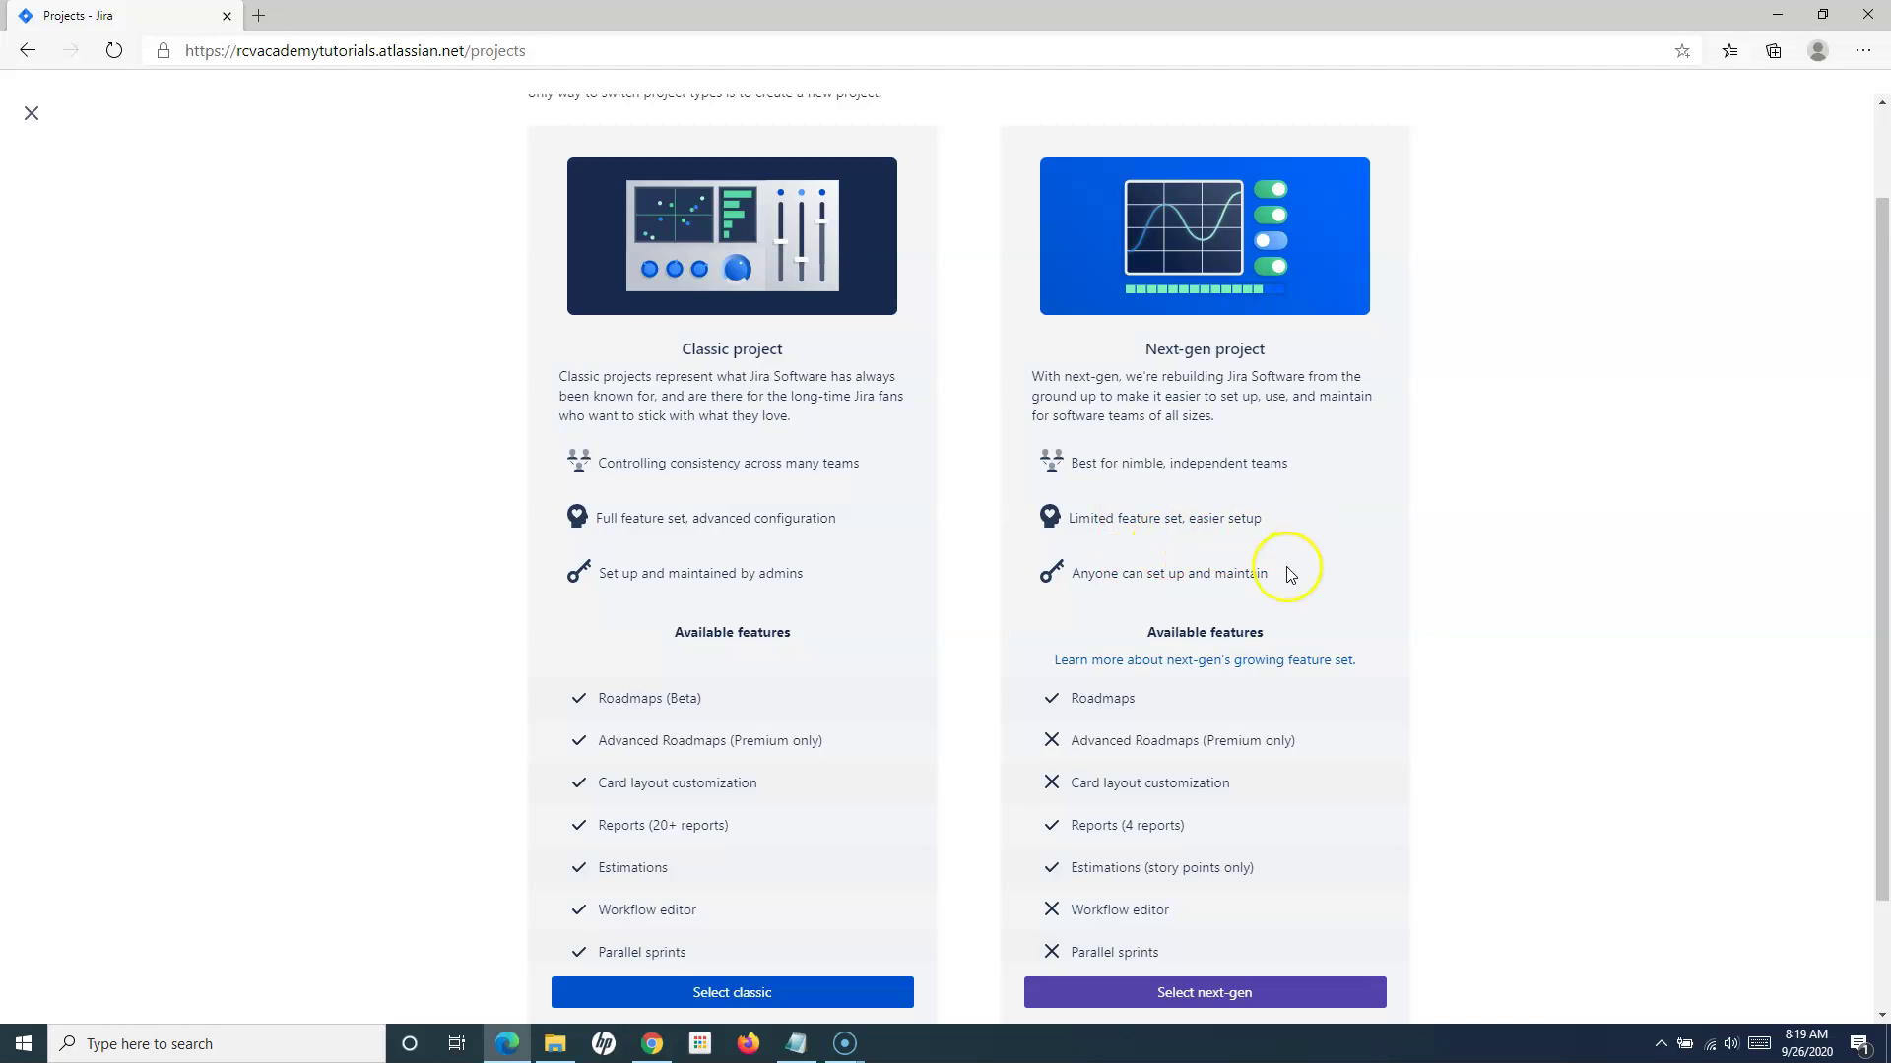
{"action": "scroll", "coordinate": [1290, 574], "scroll_direction": "down", "scroll_amount": 2}
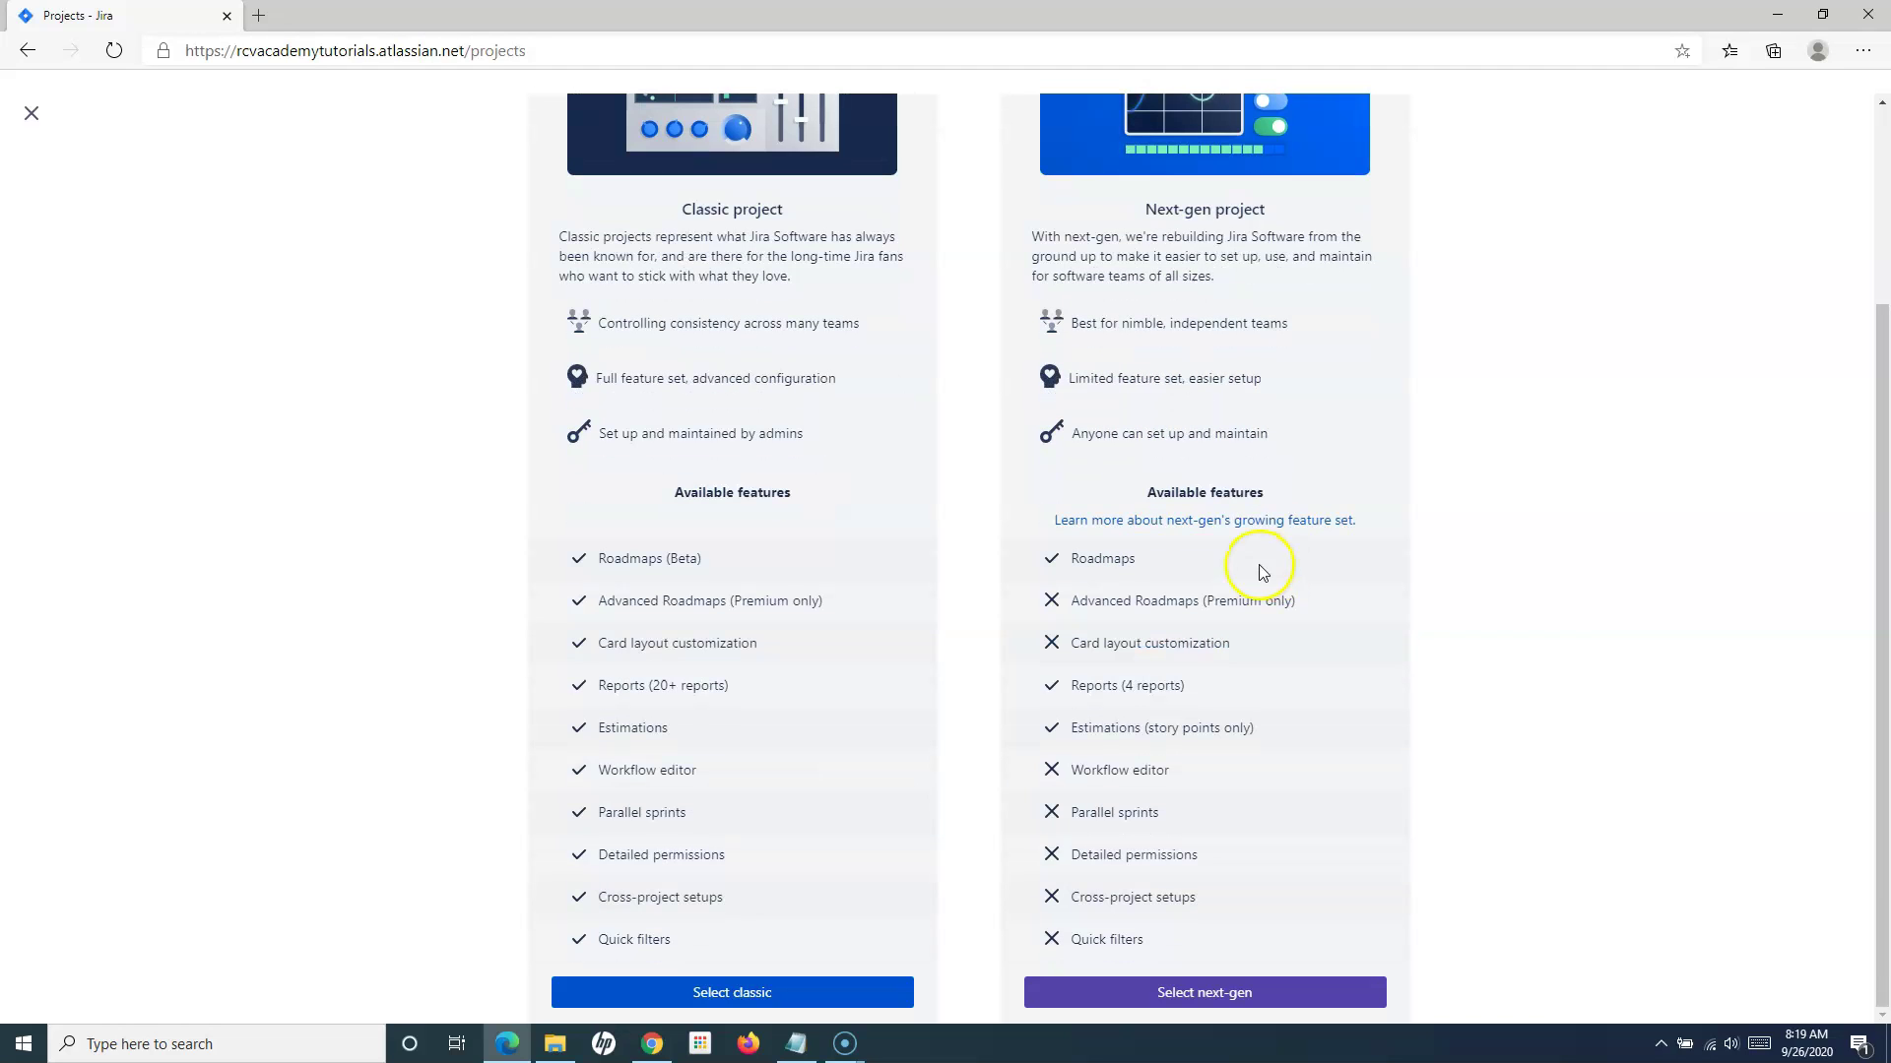
{"action": "scroll", "coordinate": [1236, 413], "scroll_direction": "up", "scroll_amount": 5}
{"action": "scroll", "coordinate": [1226, 522], "scroll_direction": "down", "scroll_amount": 5}
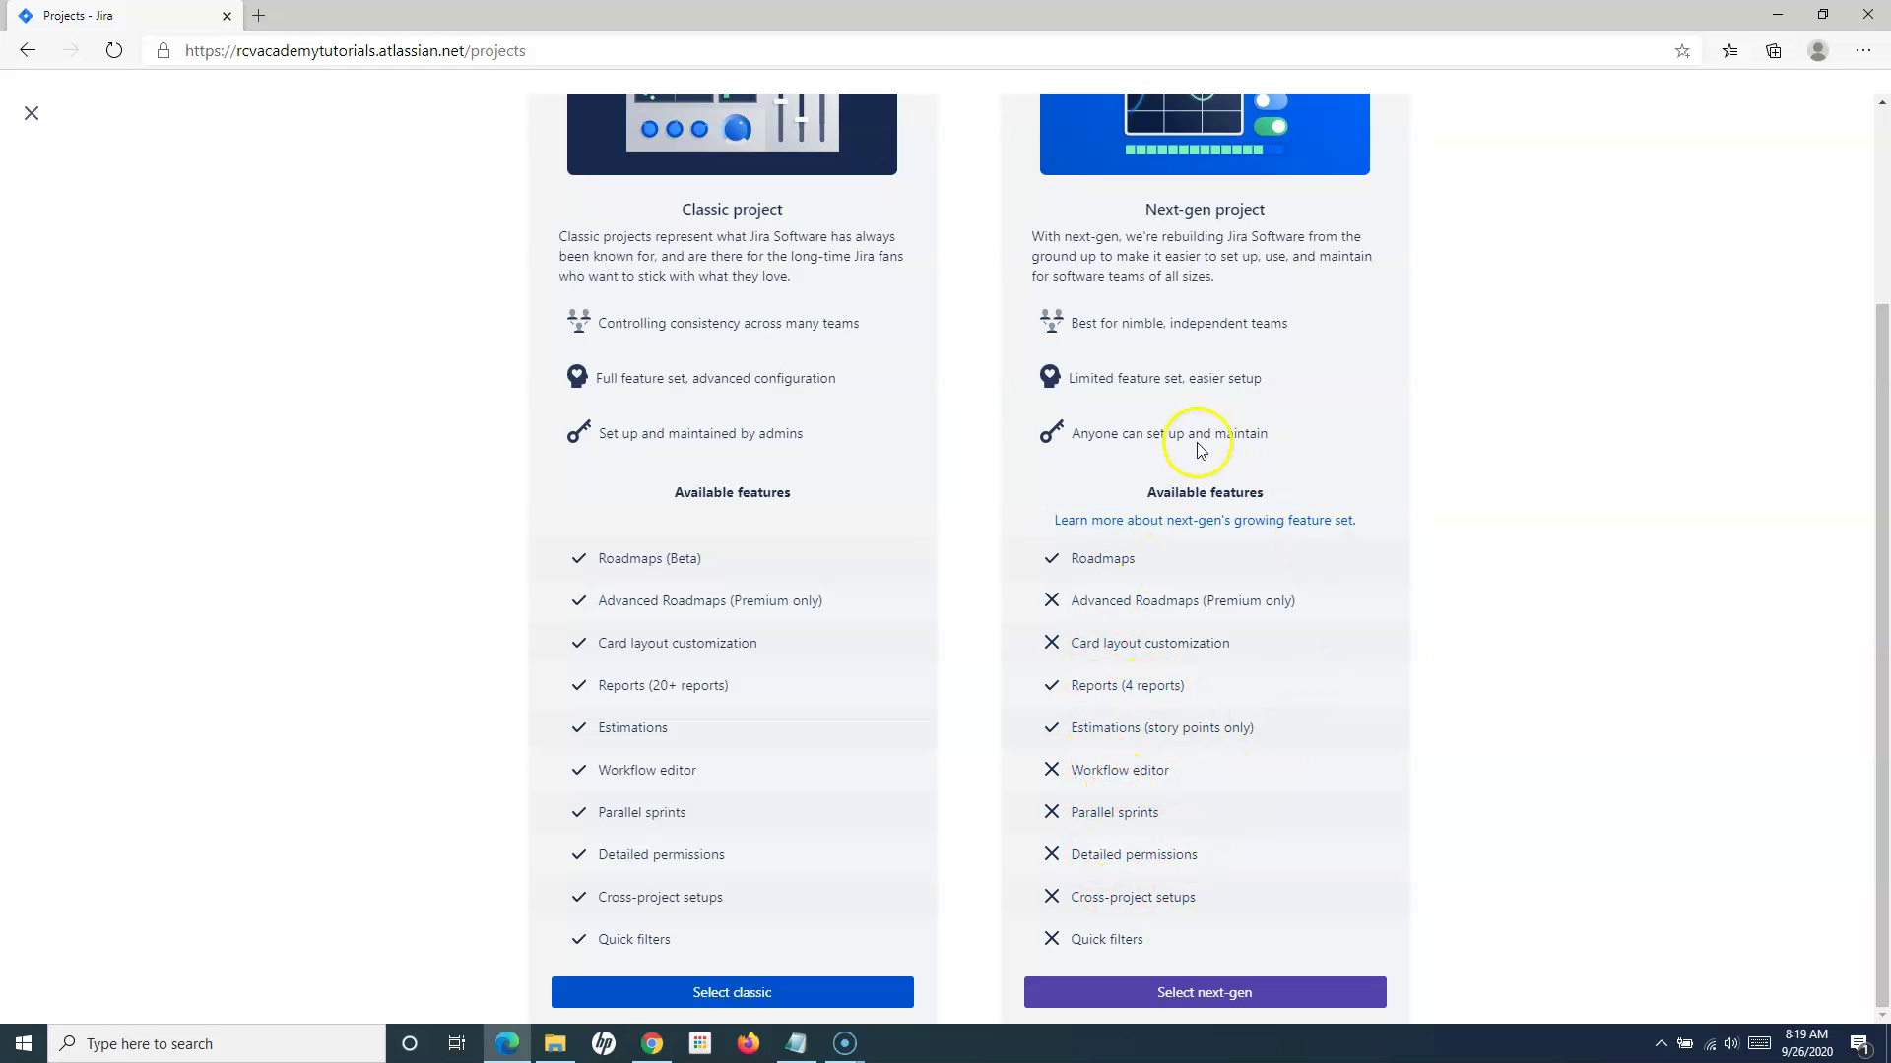
{"action": "scroll", "coordinate": [953, 559], "scroll_direction": "up", "scroll_amount": 3}
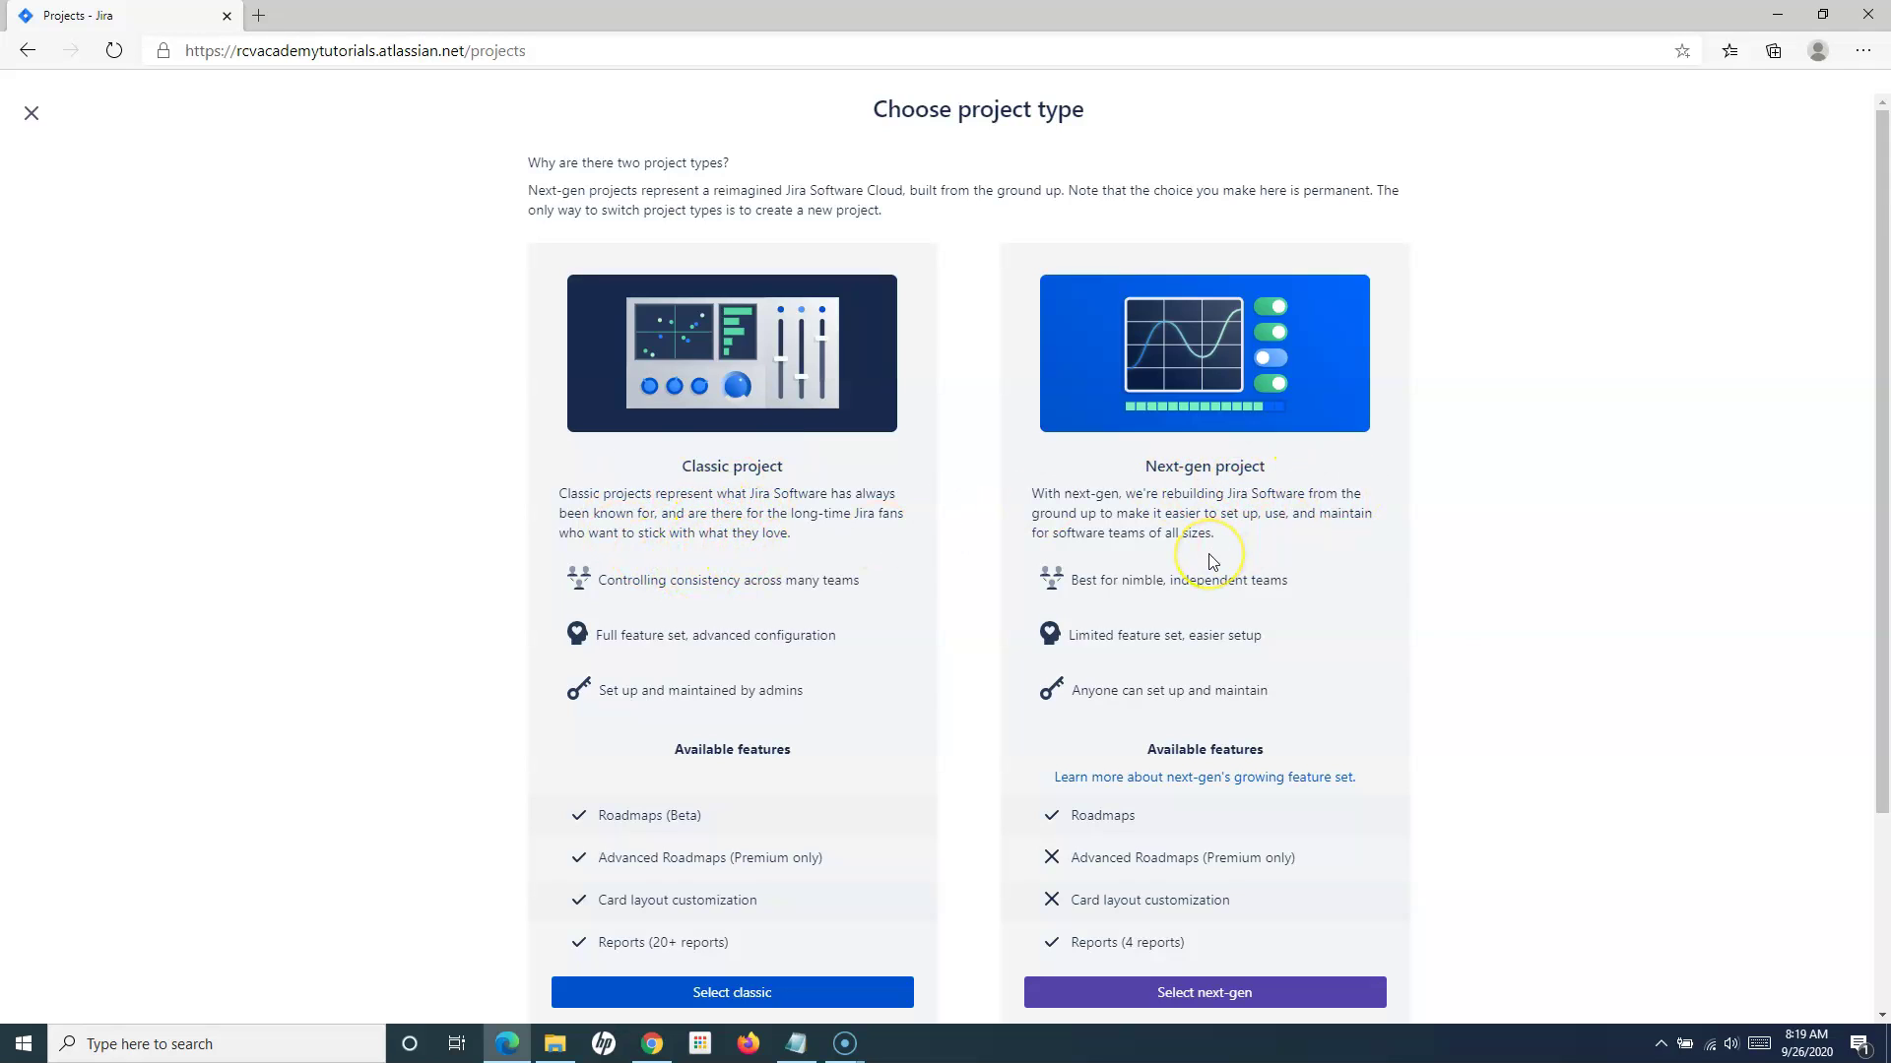
{"action": "scroll", "coordinate": [1211, 557], "scroll_direction": "down", "scroll_amount": 3}
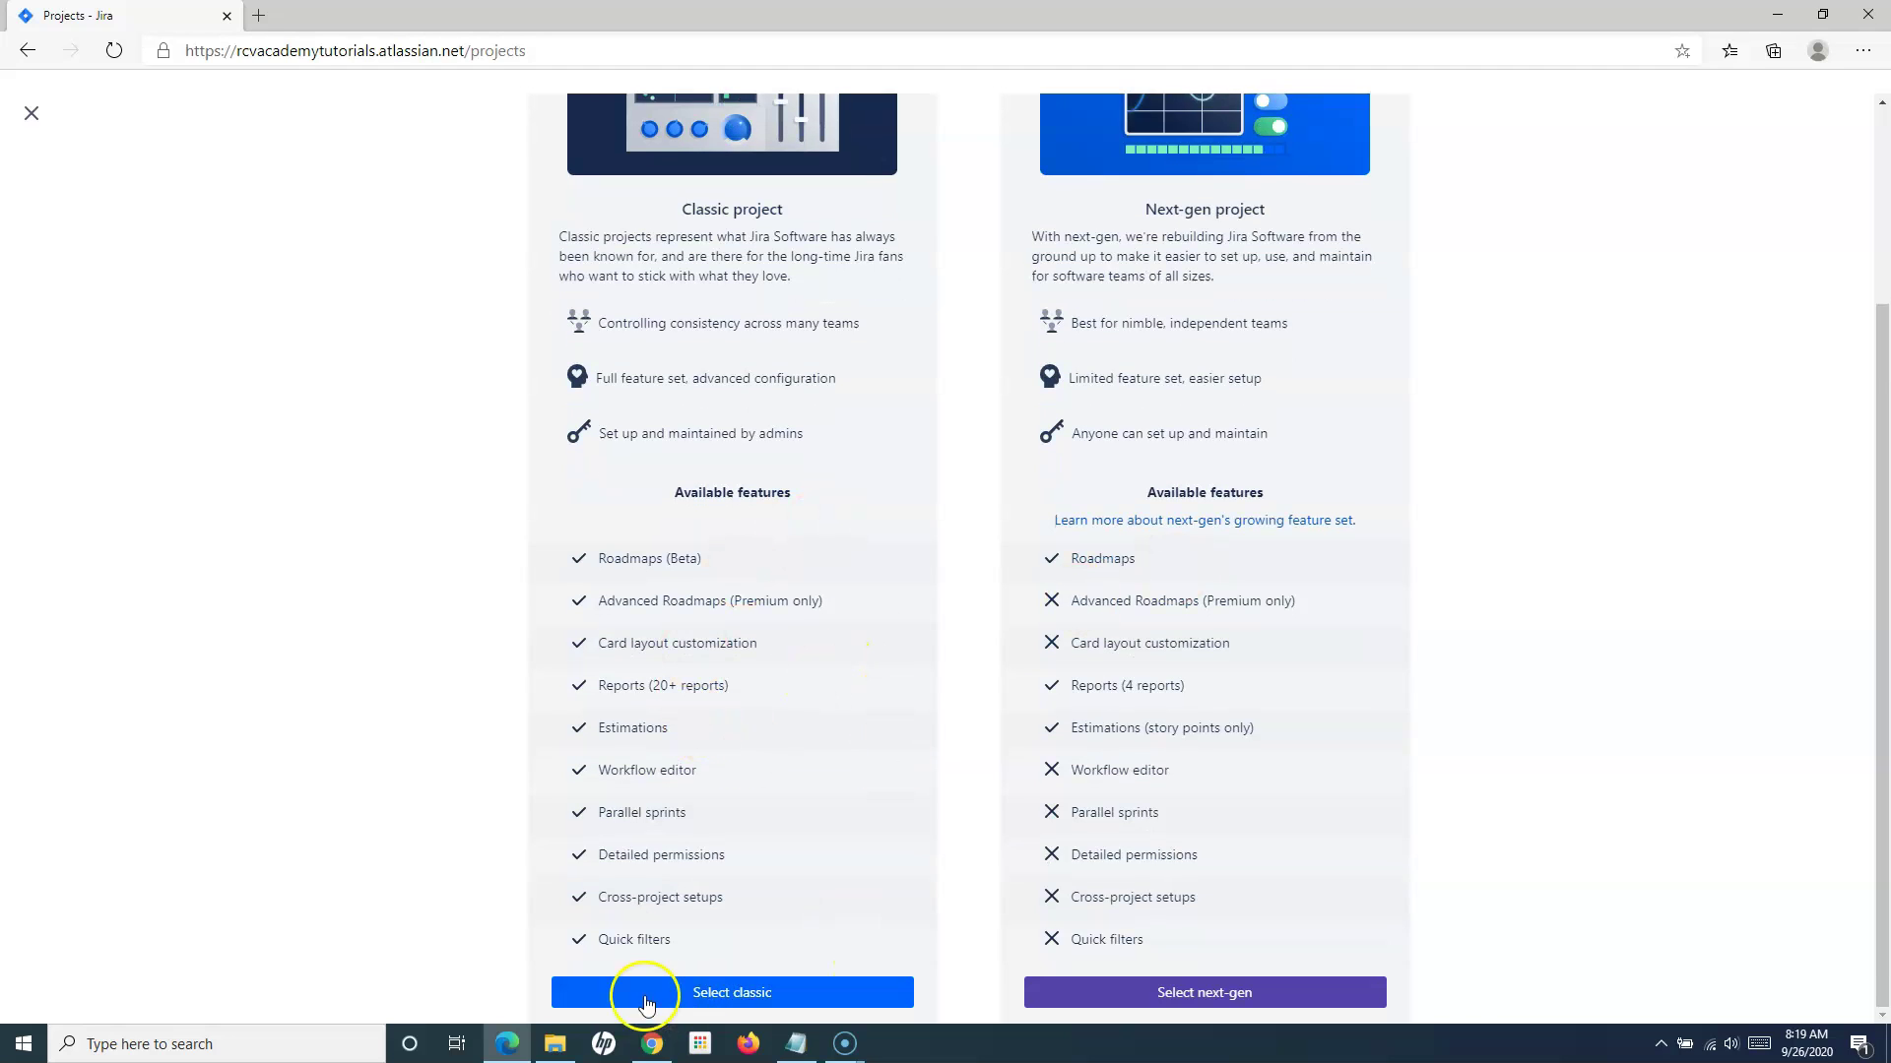
Step: Choose a classic project with the Scrum template, ready to enter its name
{"action": "left_click", "coordinate": [737, 990]}
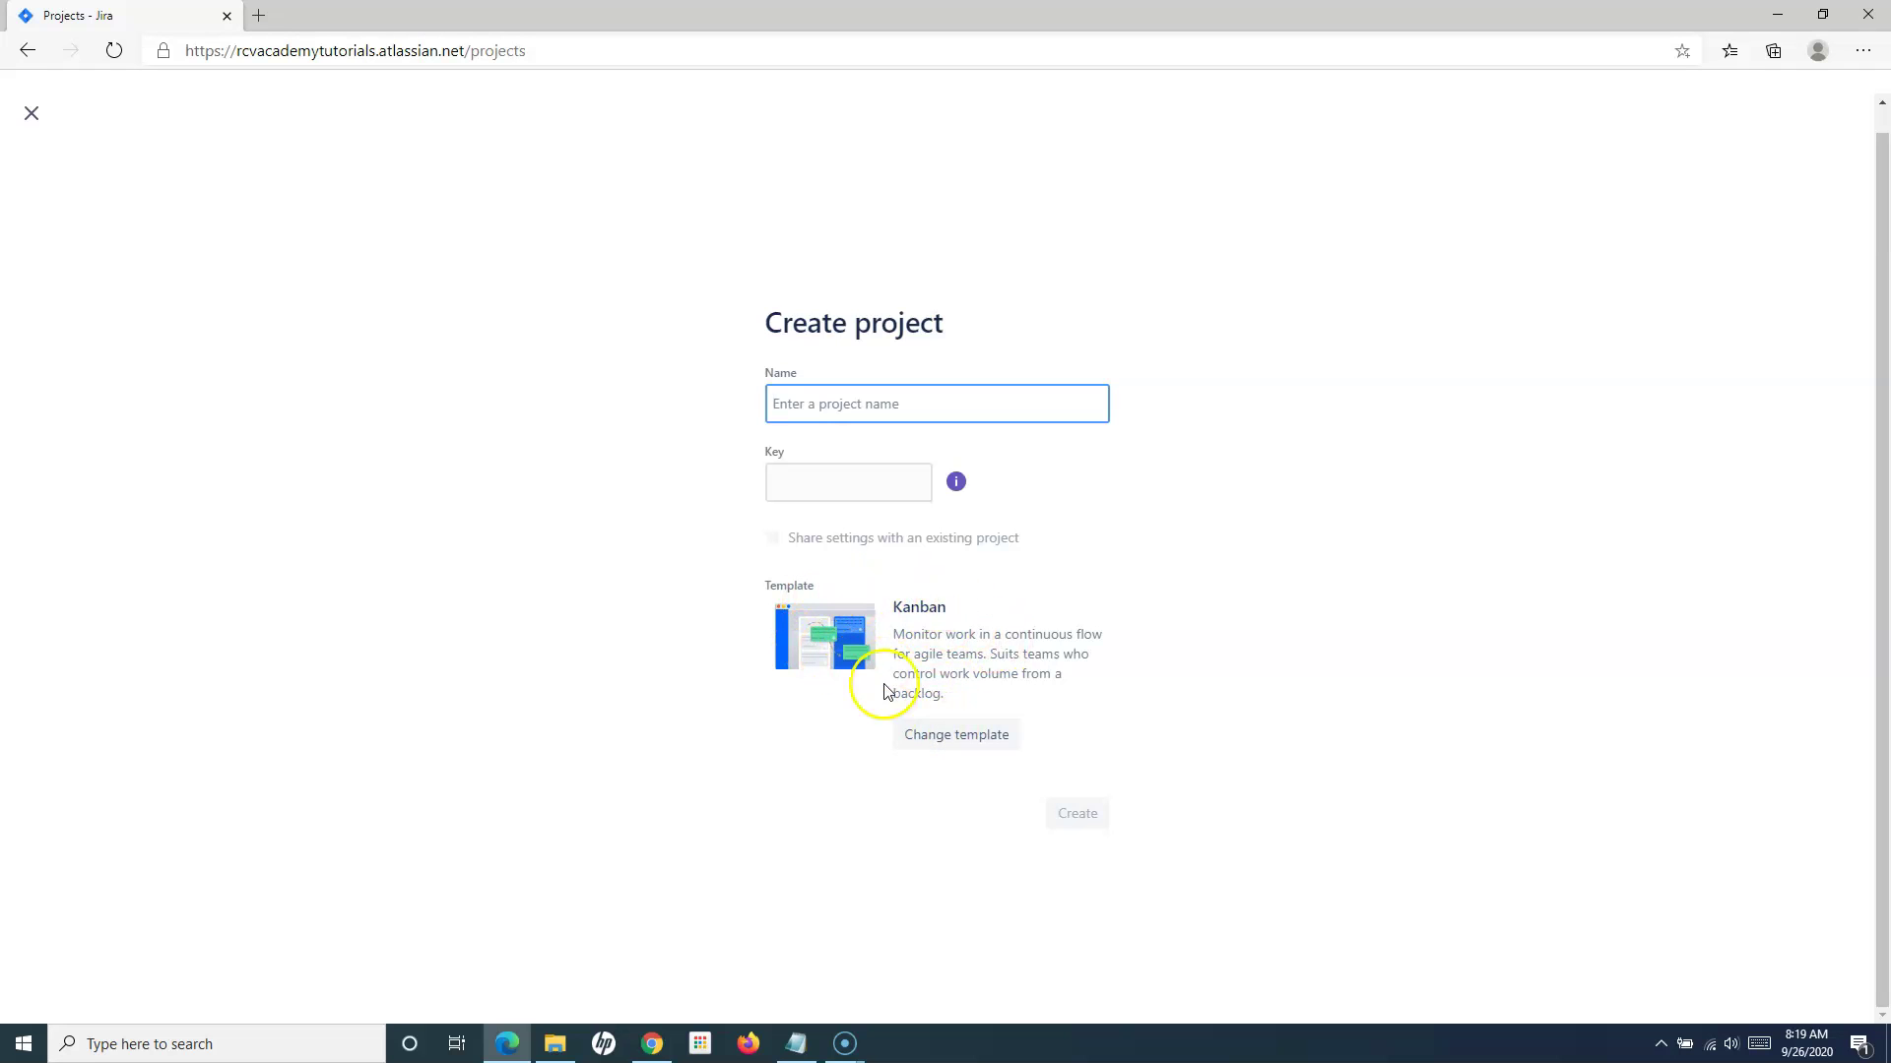
{"action": "left_click", "coordinate": [956, 734]}
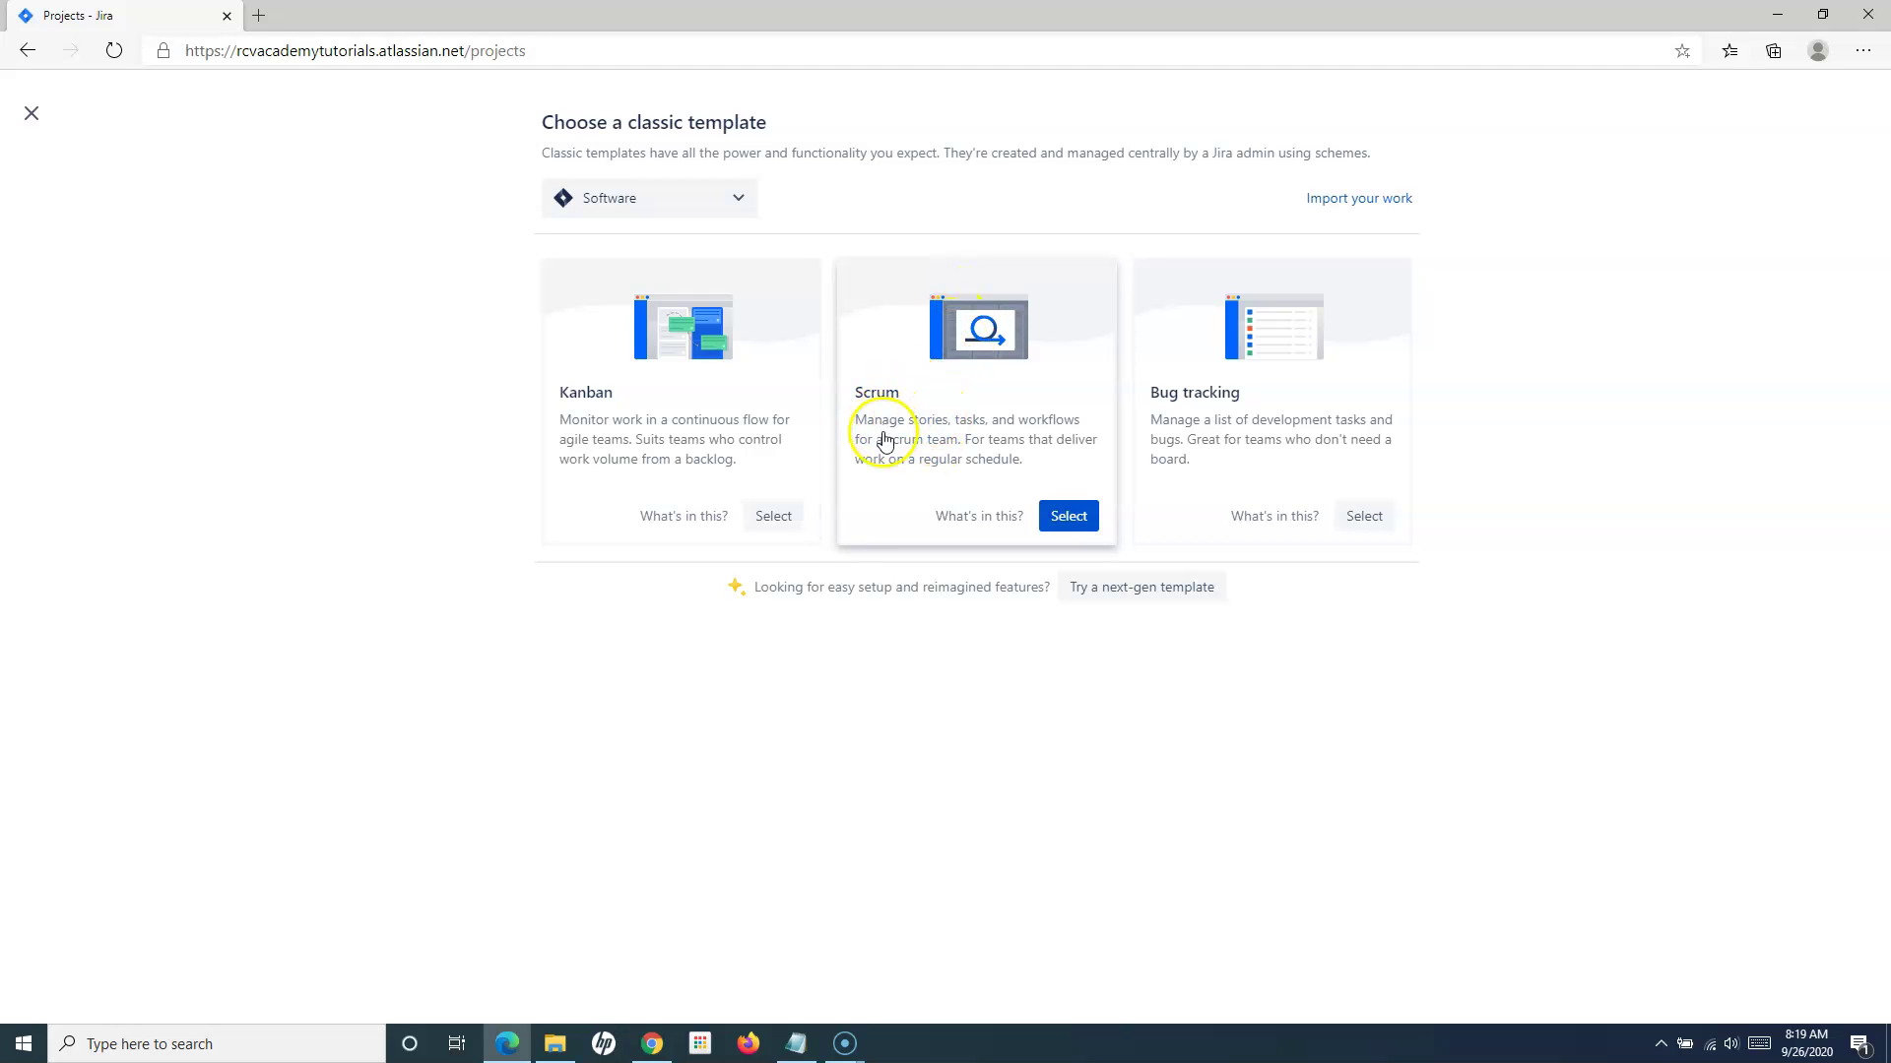
{"action": "left_click", "coordinate": [949, 439]}
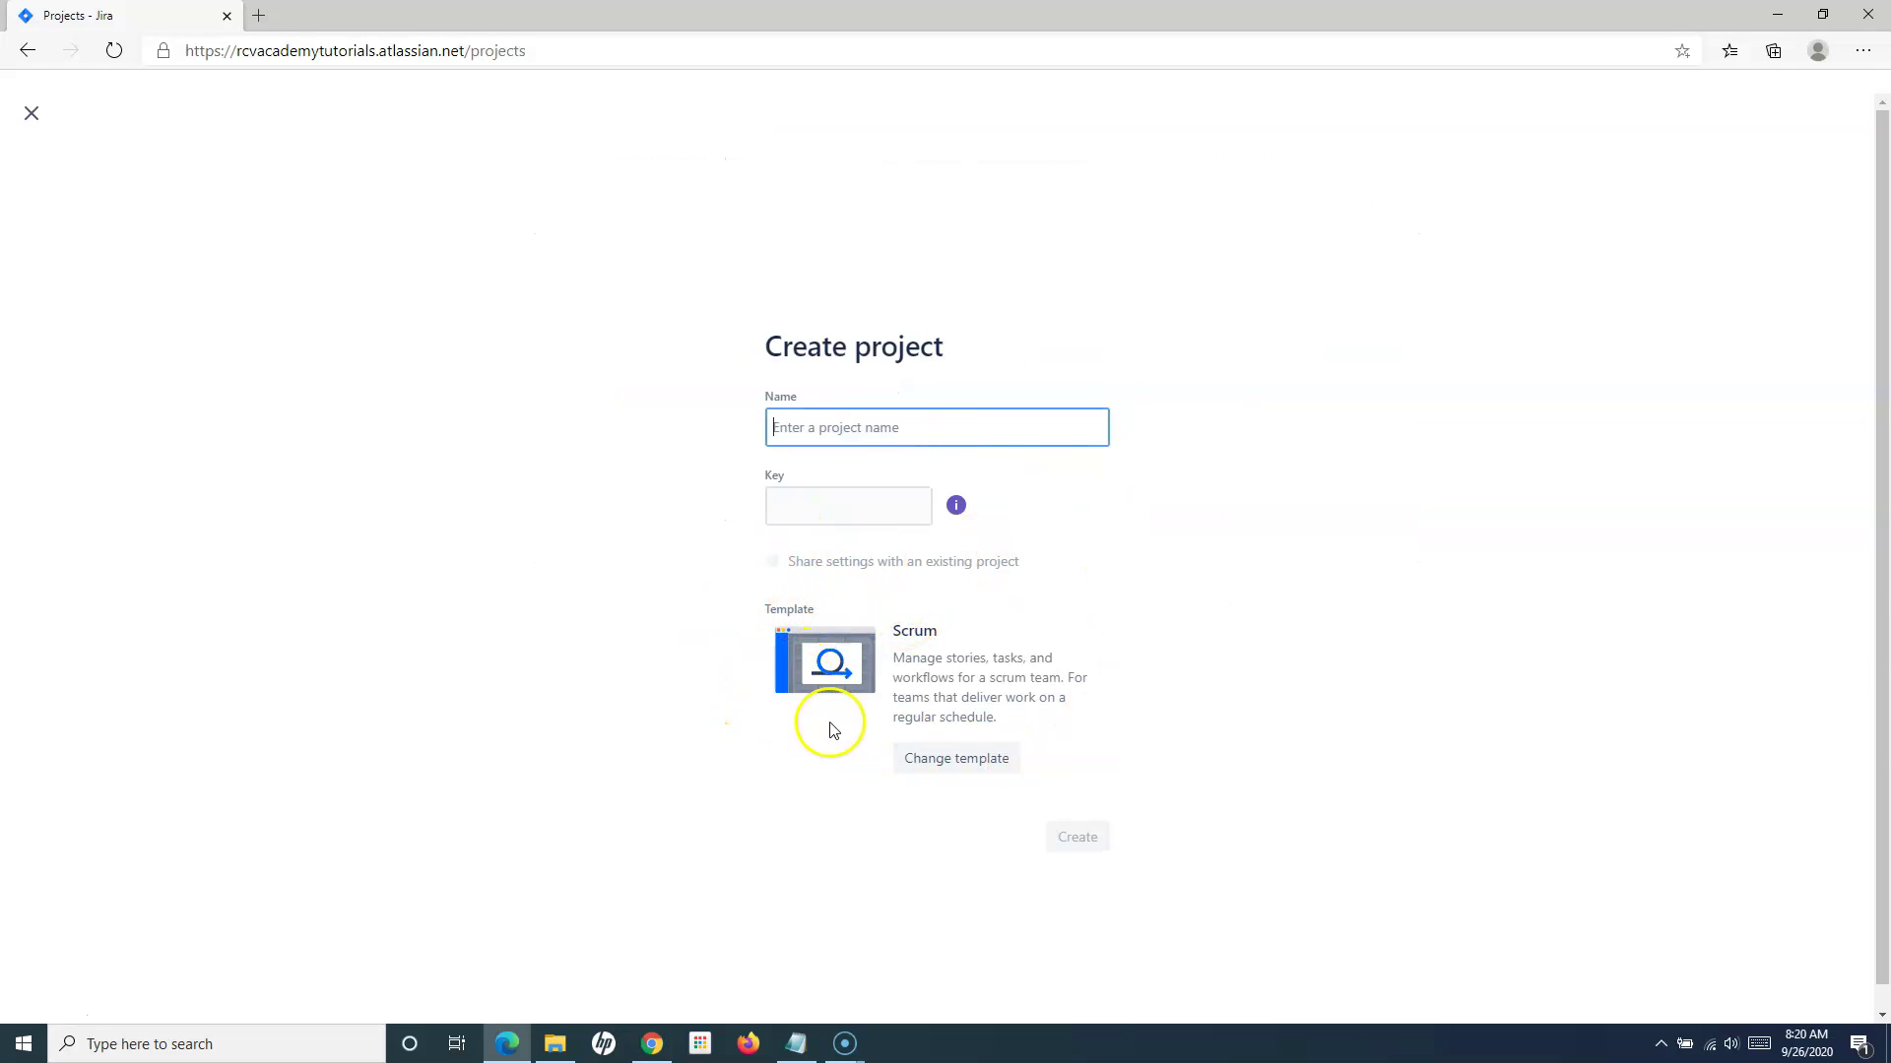
{"action": "left_click", "coordinate": [830, 429]}
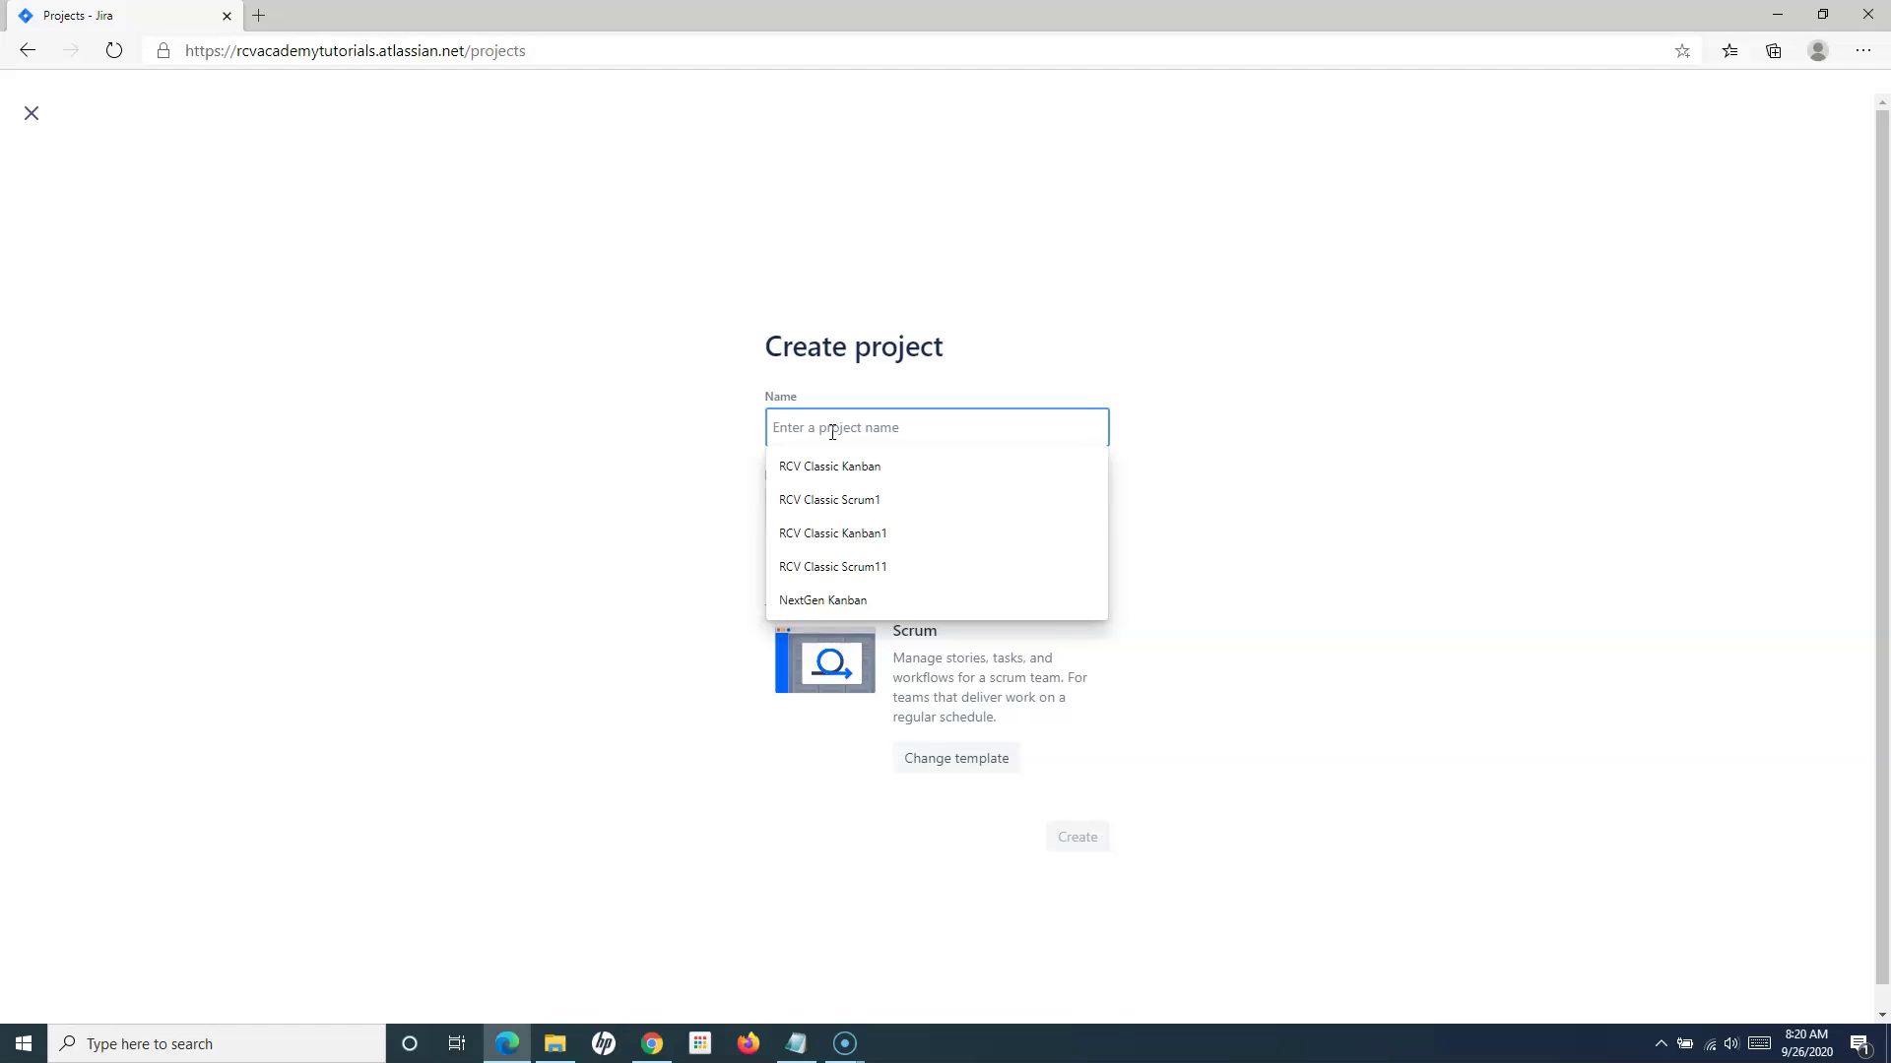
{"action": "type", "text": "Scrum"}
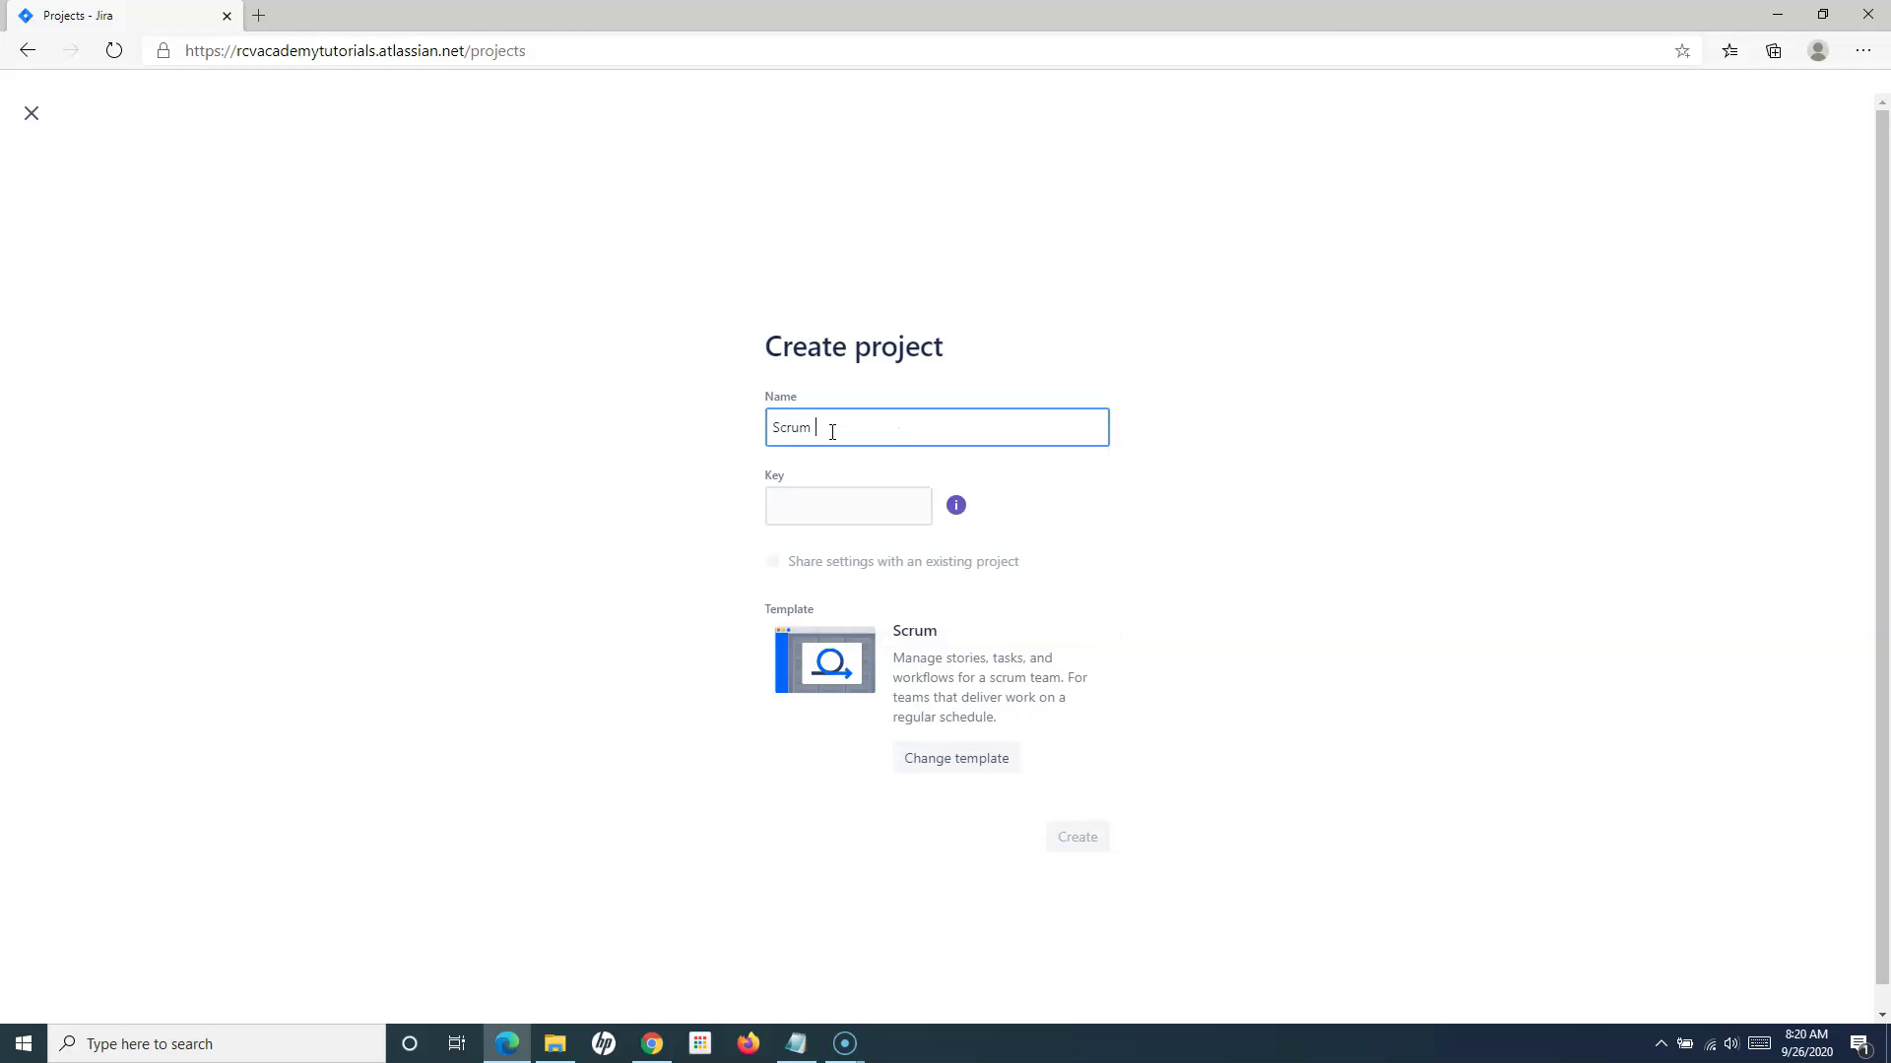
{"action": "type", "text": " Sample Project"}
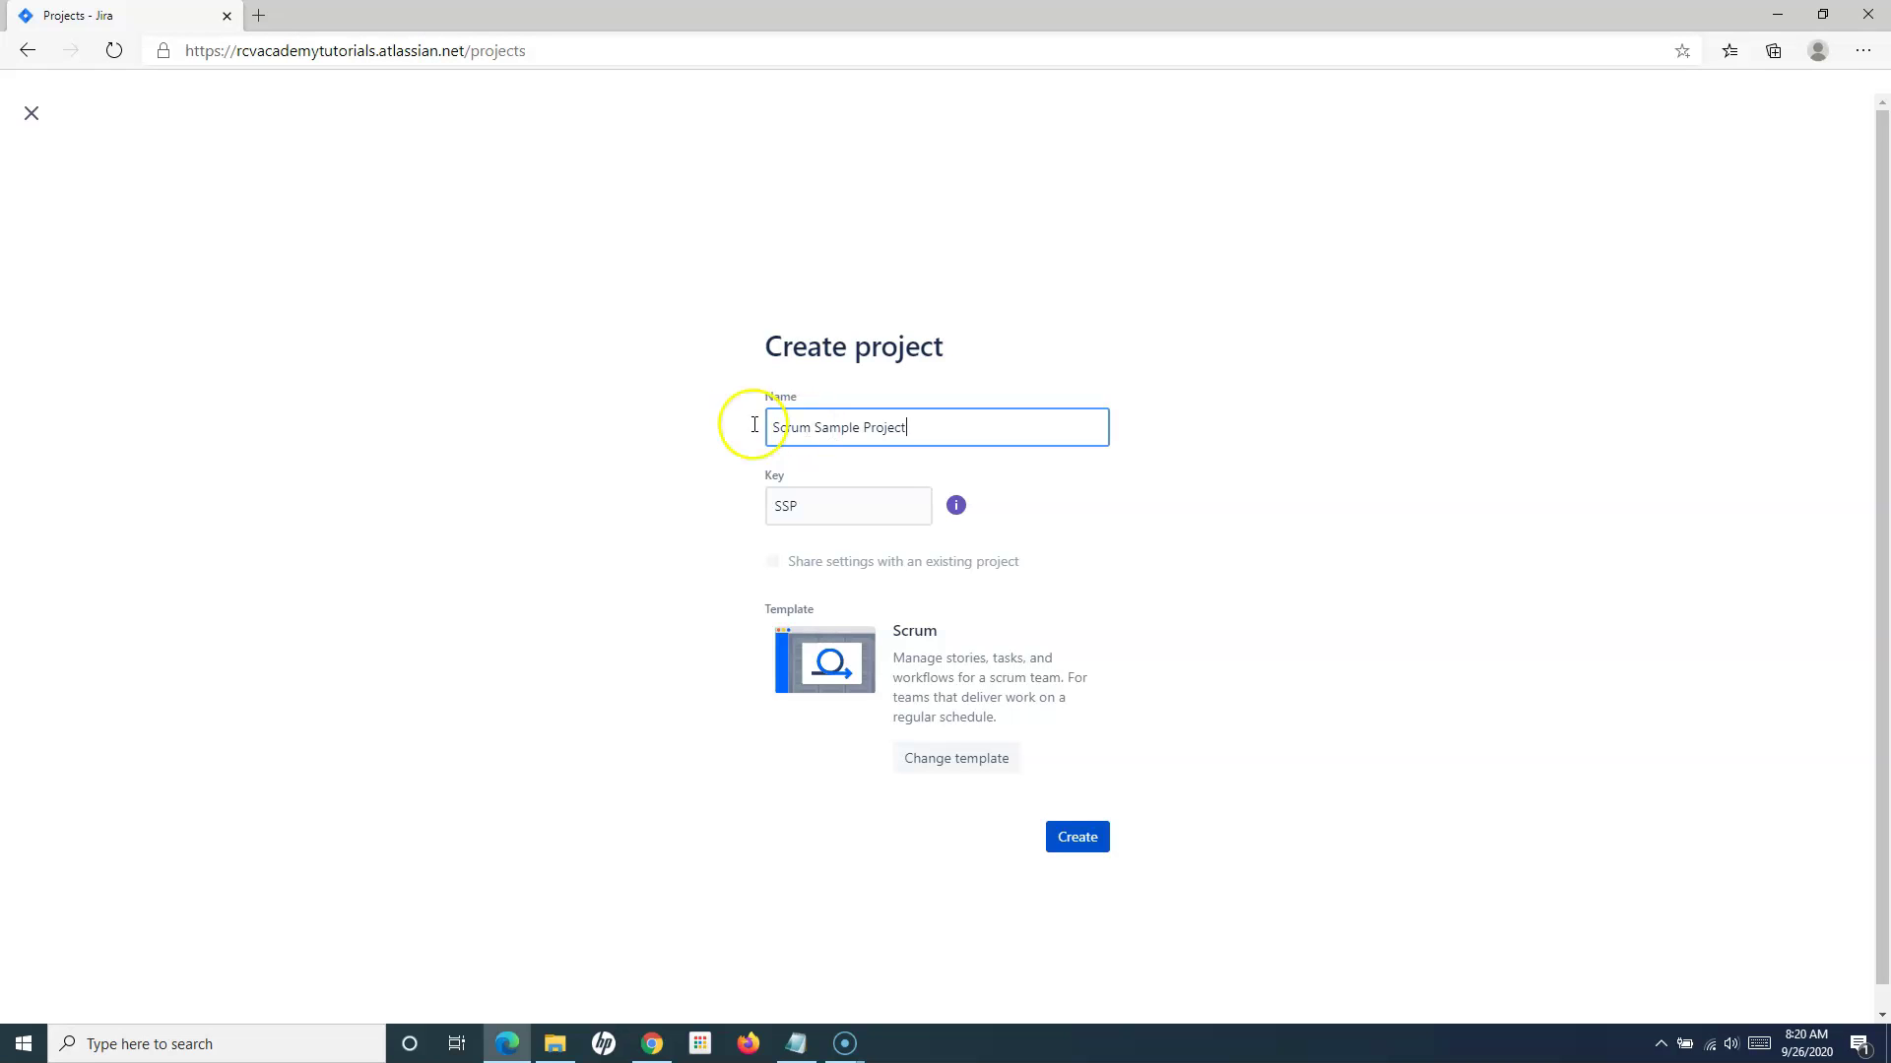
{"action": "left_click", "coordinate": [675, 417]}
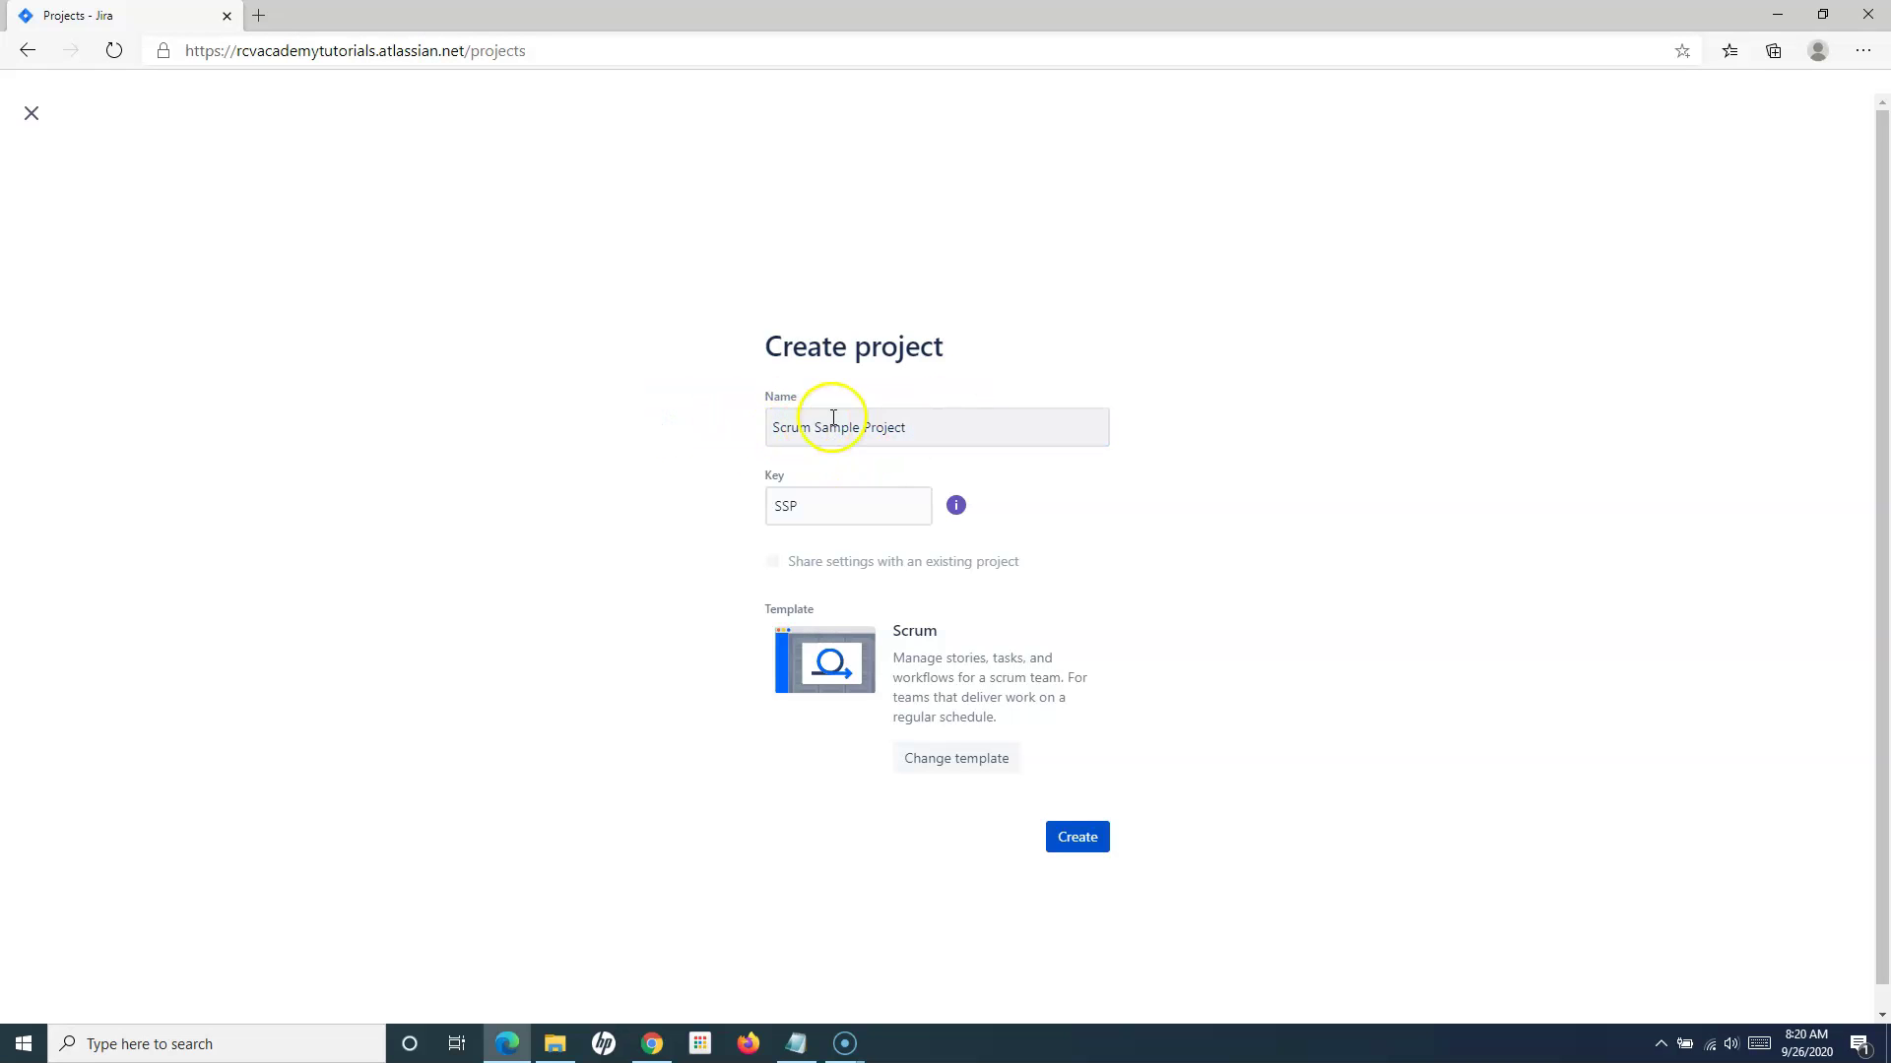
{"action": "left_click", "coordinate": [826, 503]}
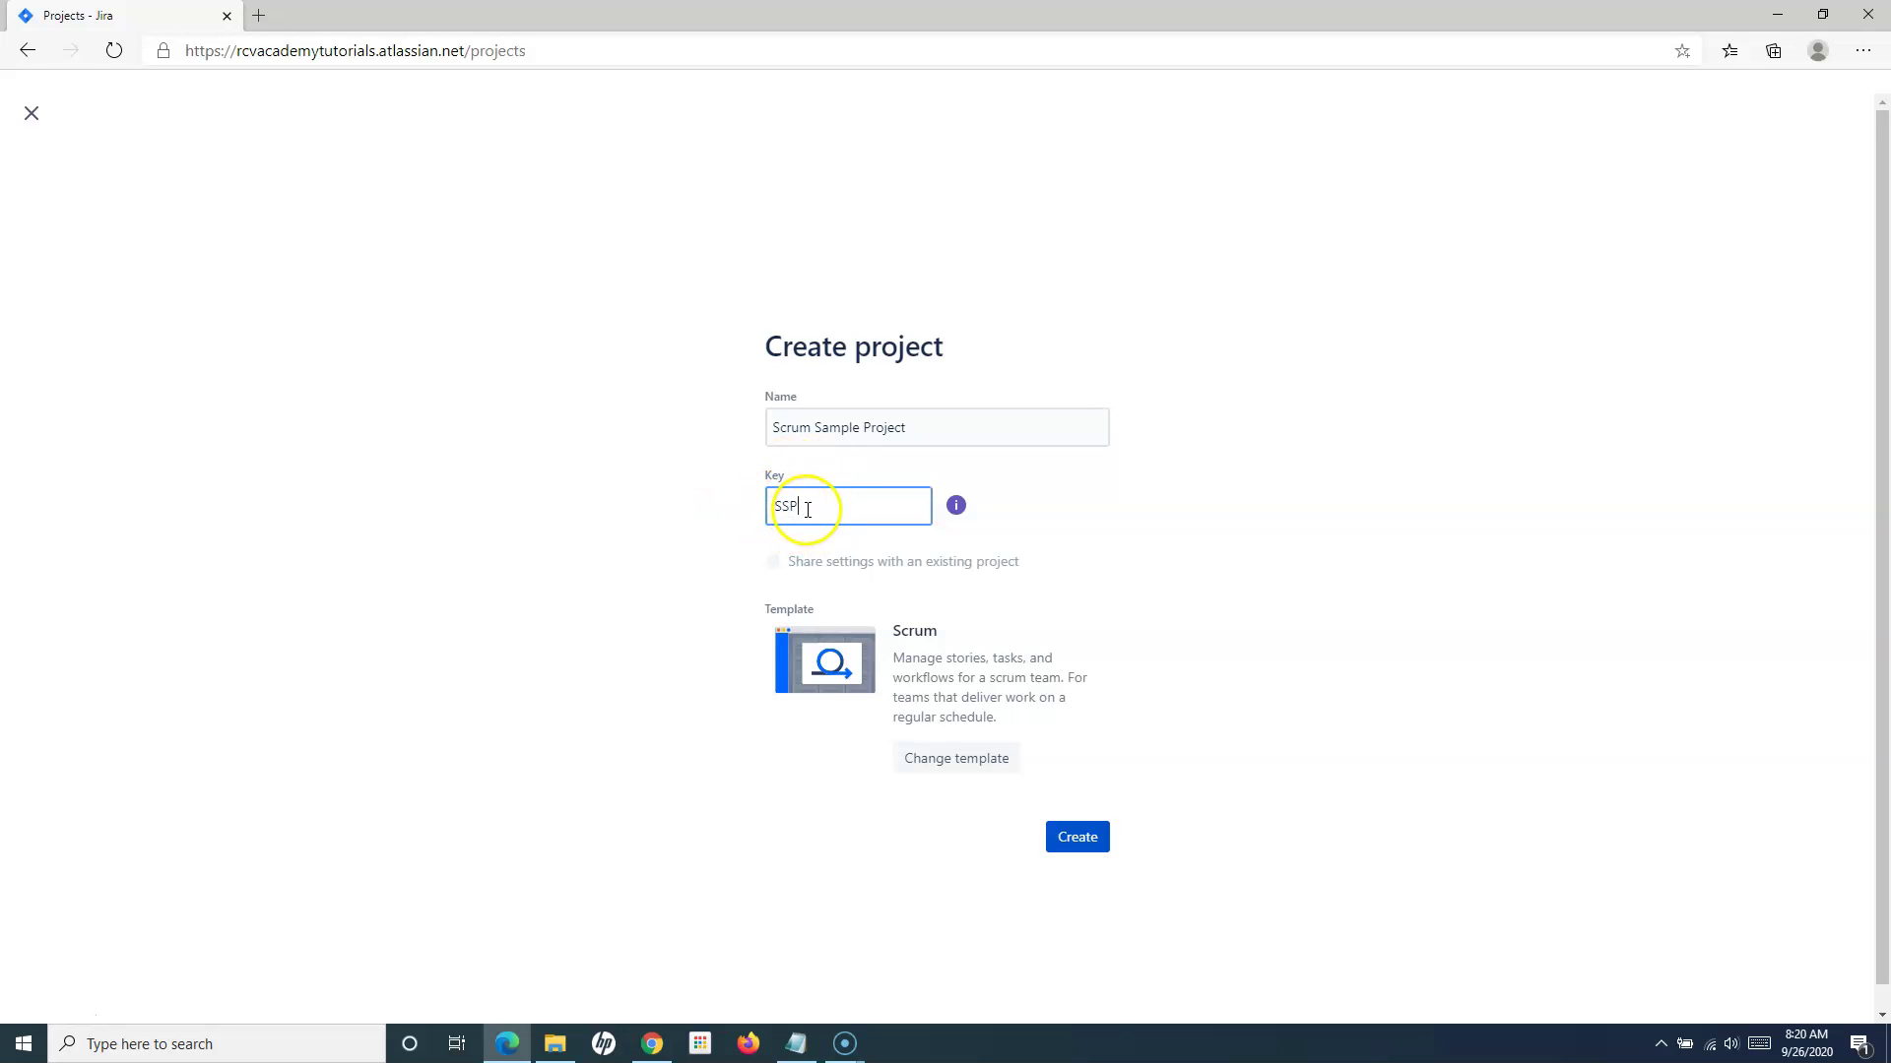
{"action": "left_click", "coordinate": [718, 499]}
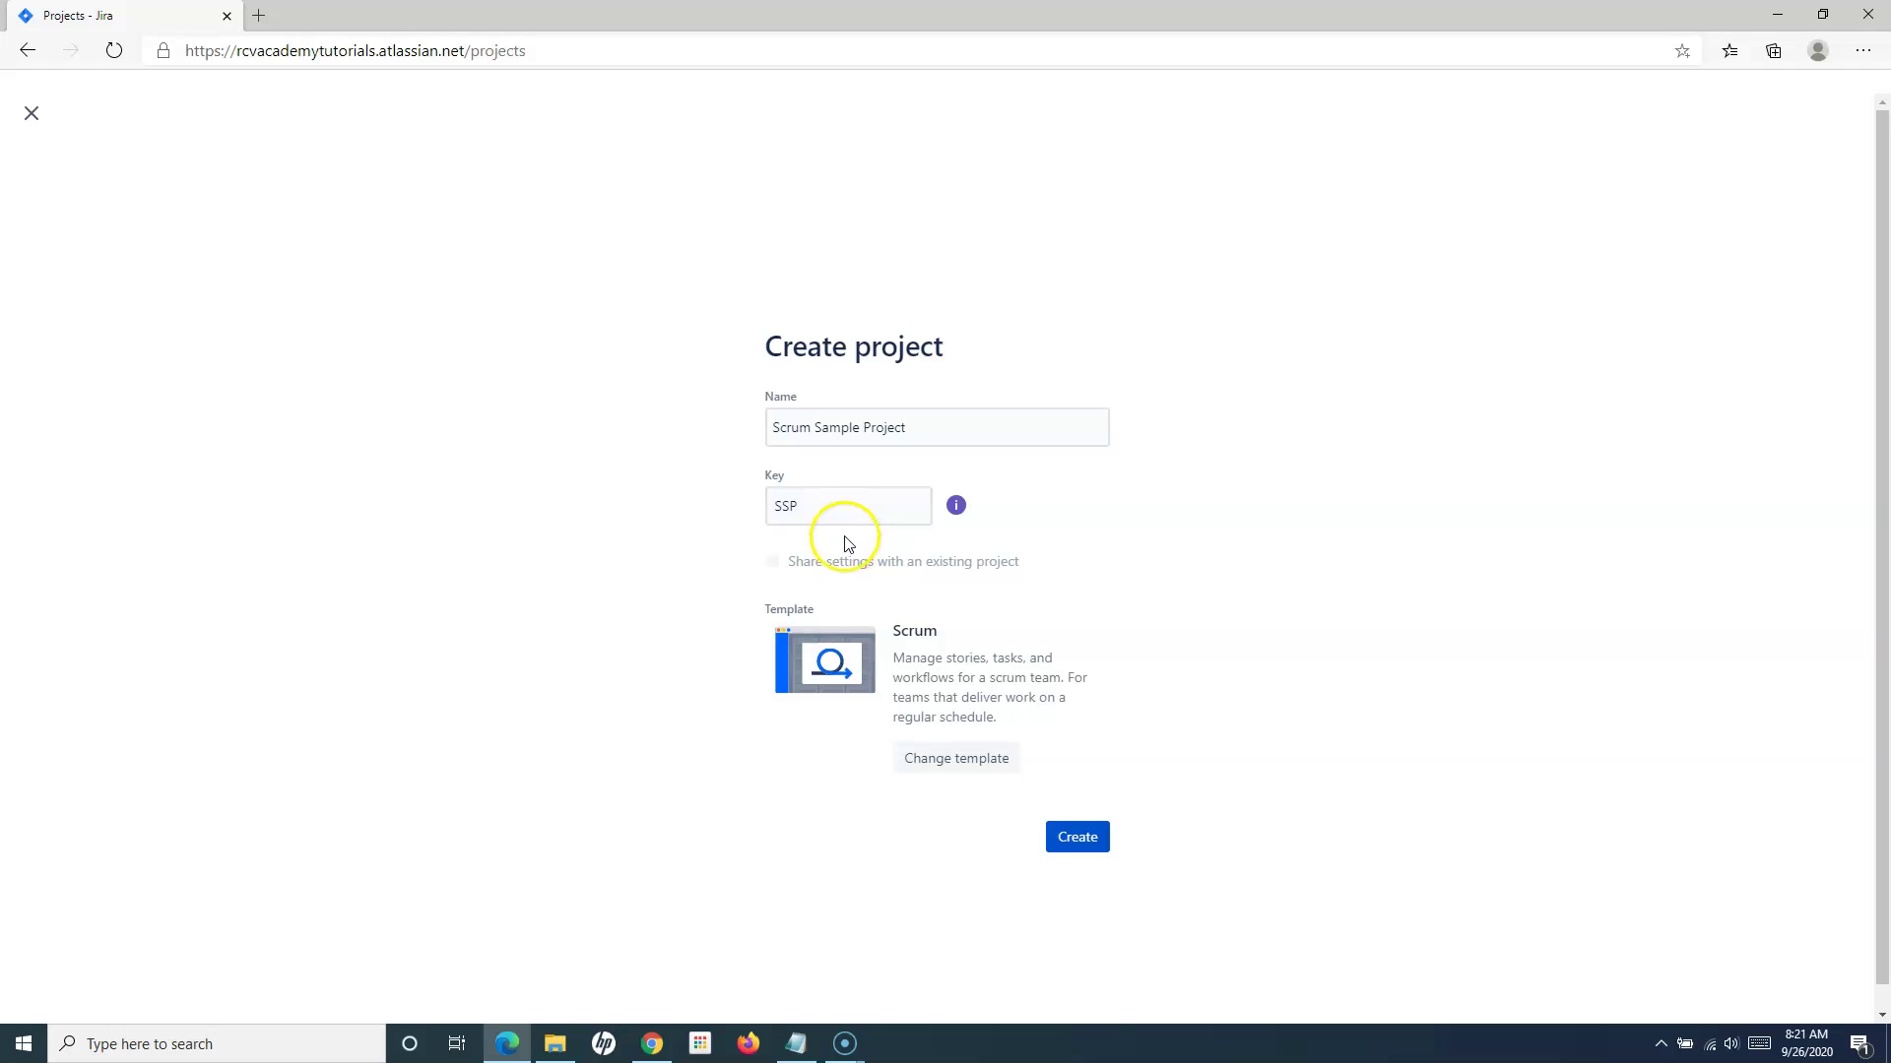
{"action": "left_click_drag", "start_coordinate": [778, 504], "coordinate": [800, 503]}
{"action": "left_click", "coordinate": [801, 507]}
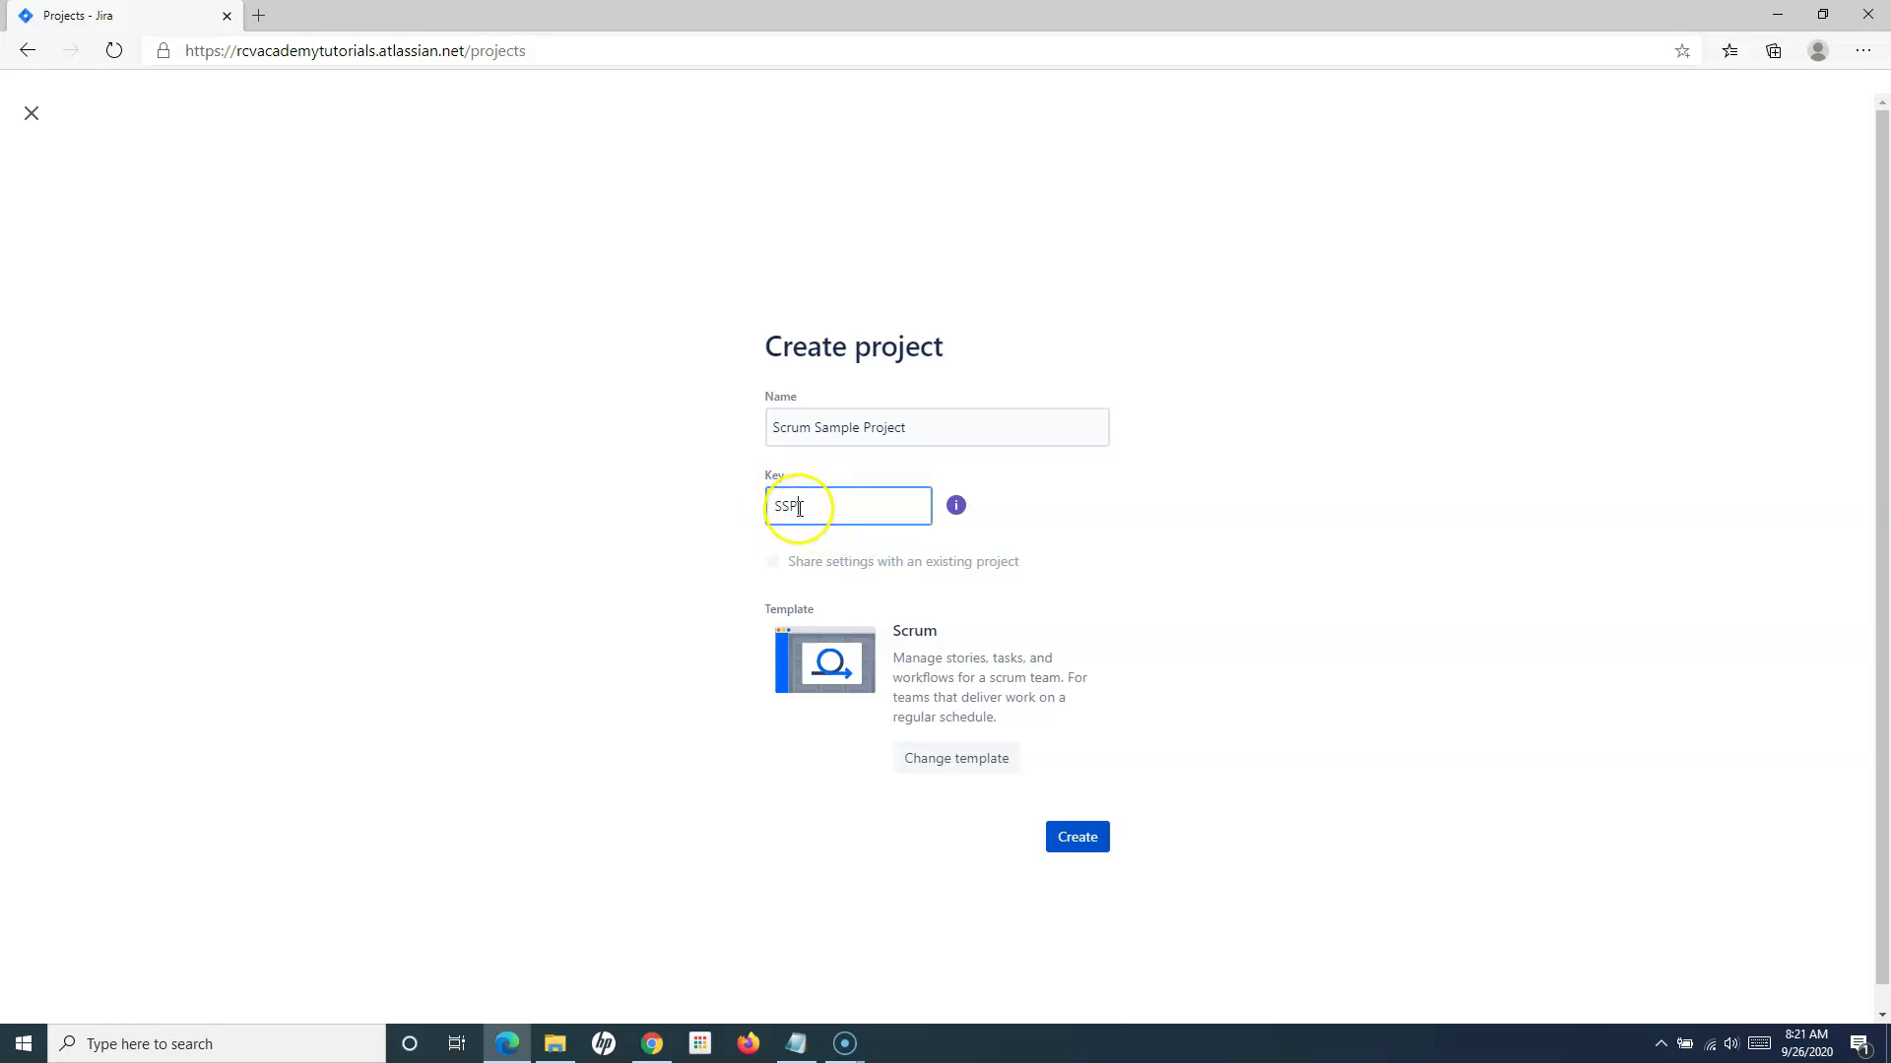
{"action": "left_click_drag", "start_coordinate": [801, 507], "coordinate": [744, 509]}
{"action": "left_click", "coordinate": [744, 508]}
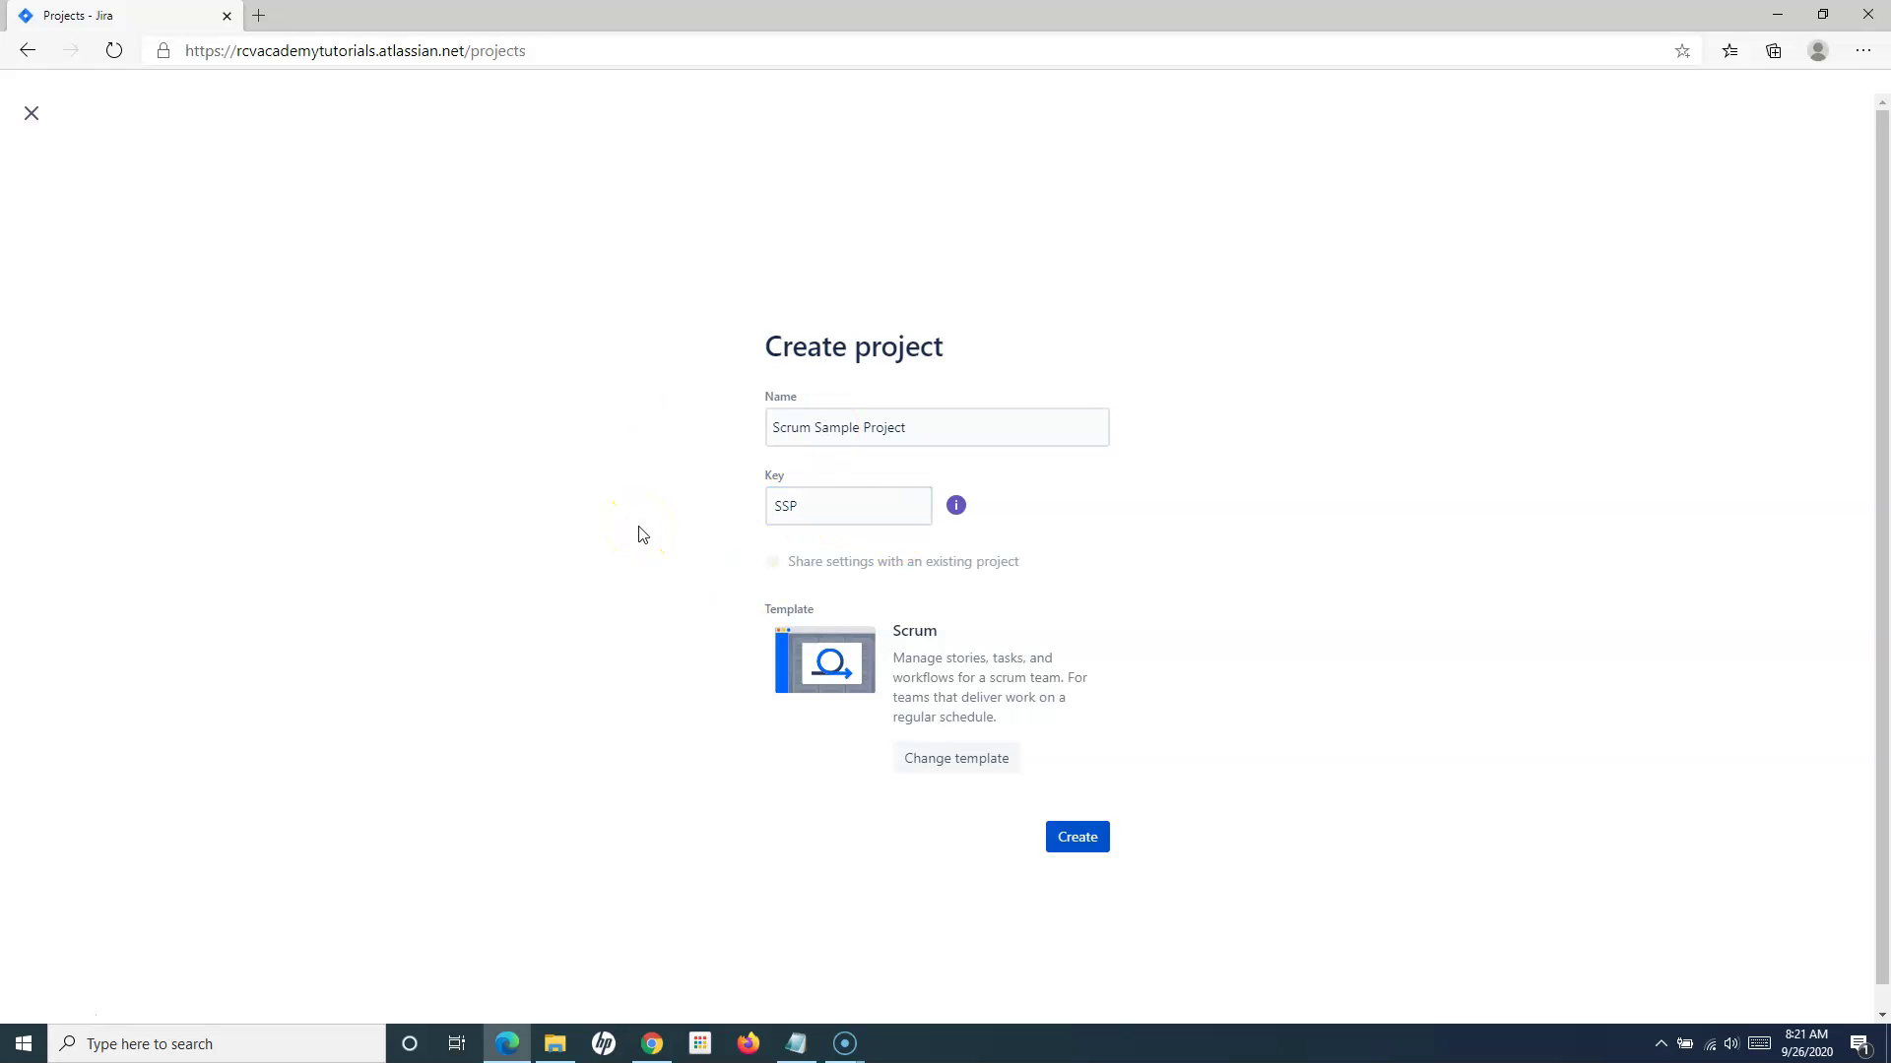
Step: Create Scrum Sample Project (SSP) and return to the projects list showing nine projects
{"action": "mouse_move", "coordinate": [836, 563]}
{"action": "left_click", "coordinate": [1086, 838]}
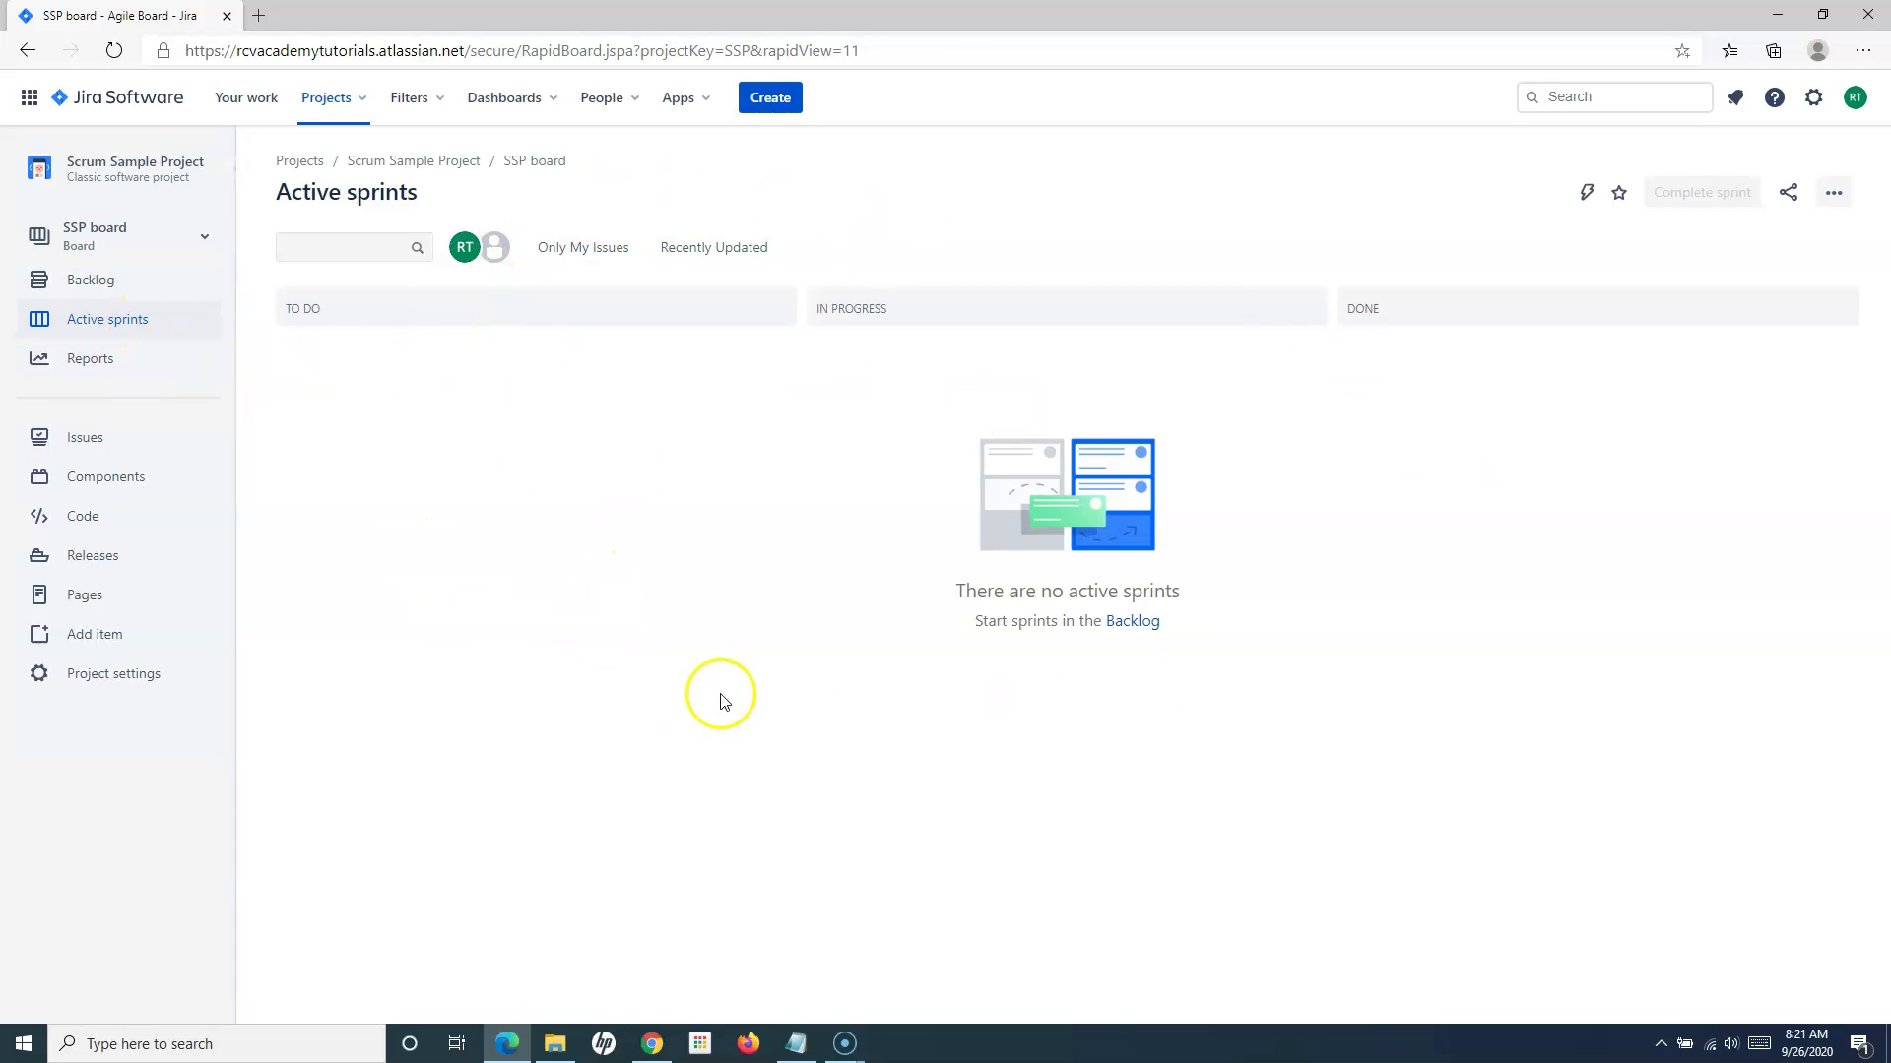
{"action": "left_click", "coordinate": [96, 96]}
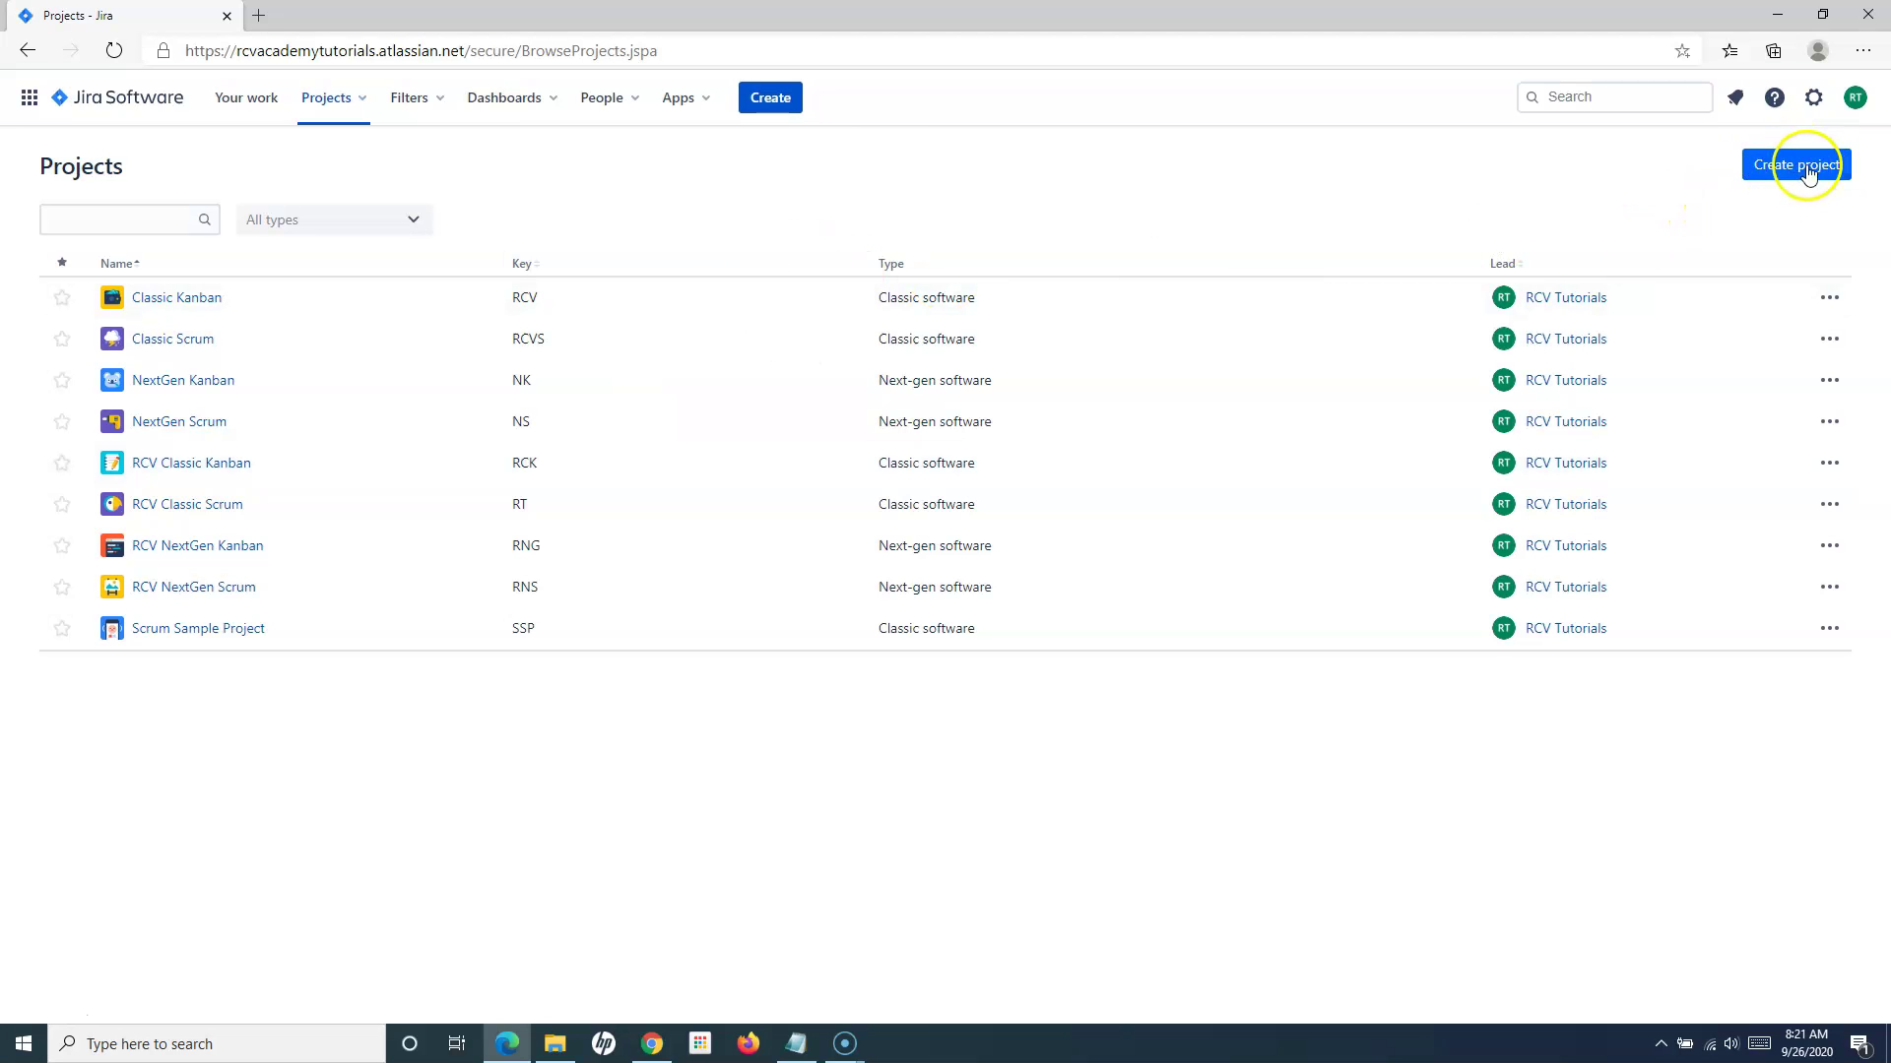
Step: Start another project as a next-gen project using the Scrum template, ready to enter its name
{"action": "left_click", "coordinate": [323, 97]}
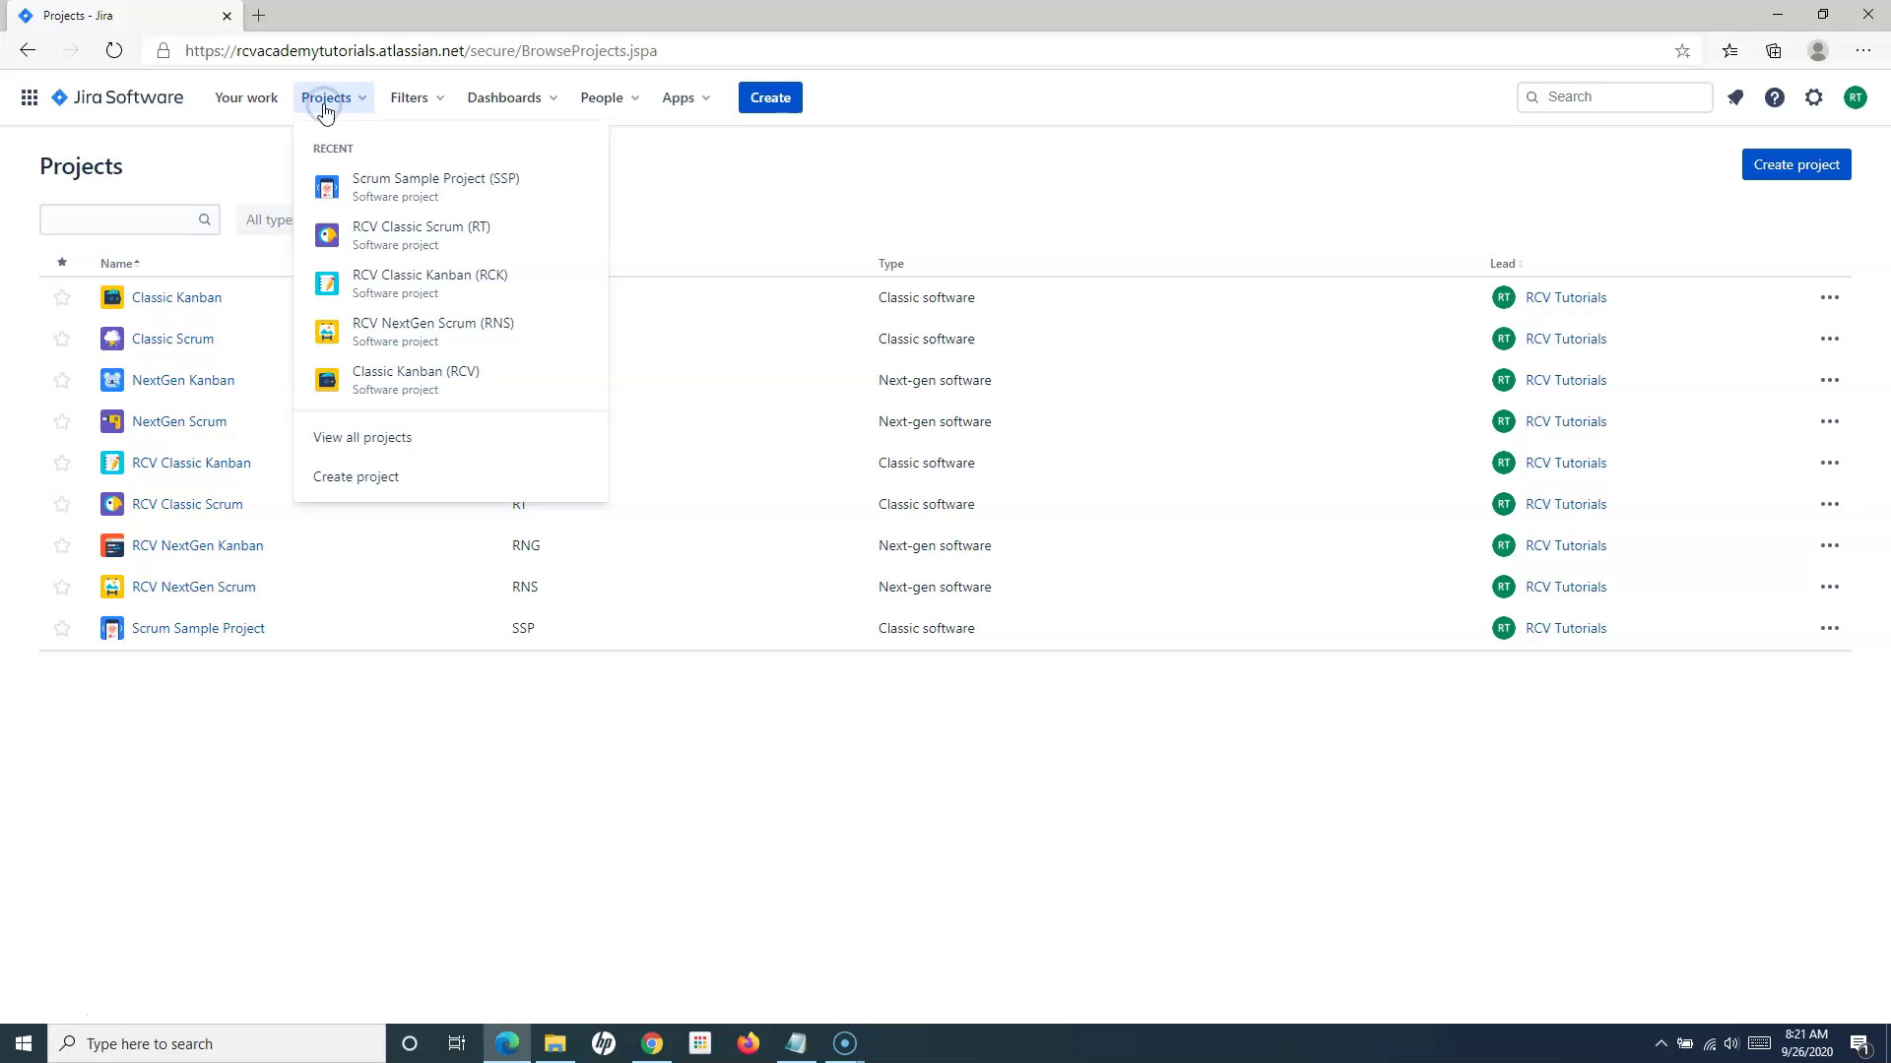
{"action": "left_click", "coordinate": [385, 477]}
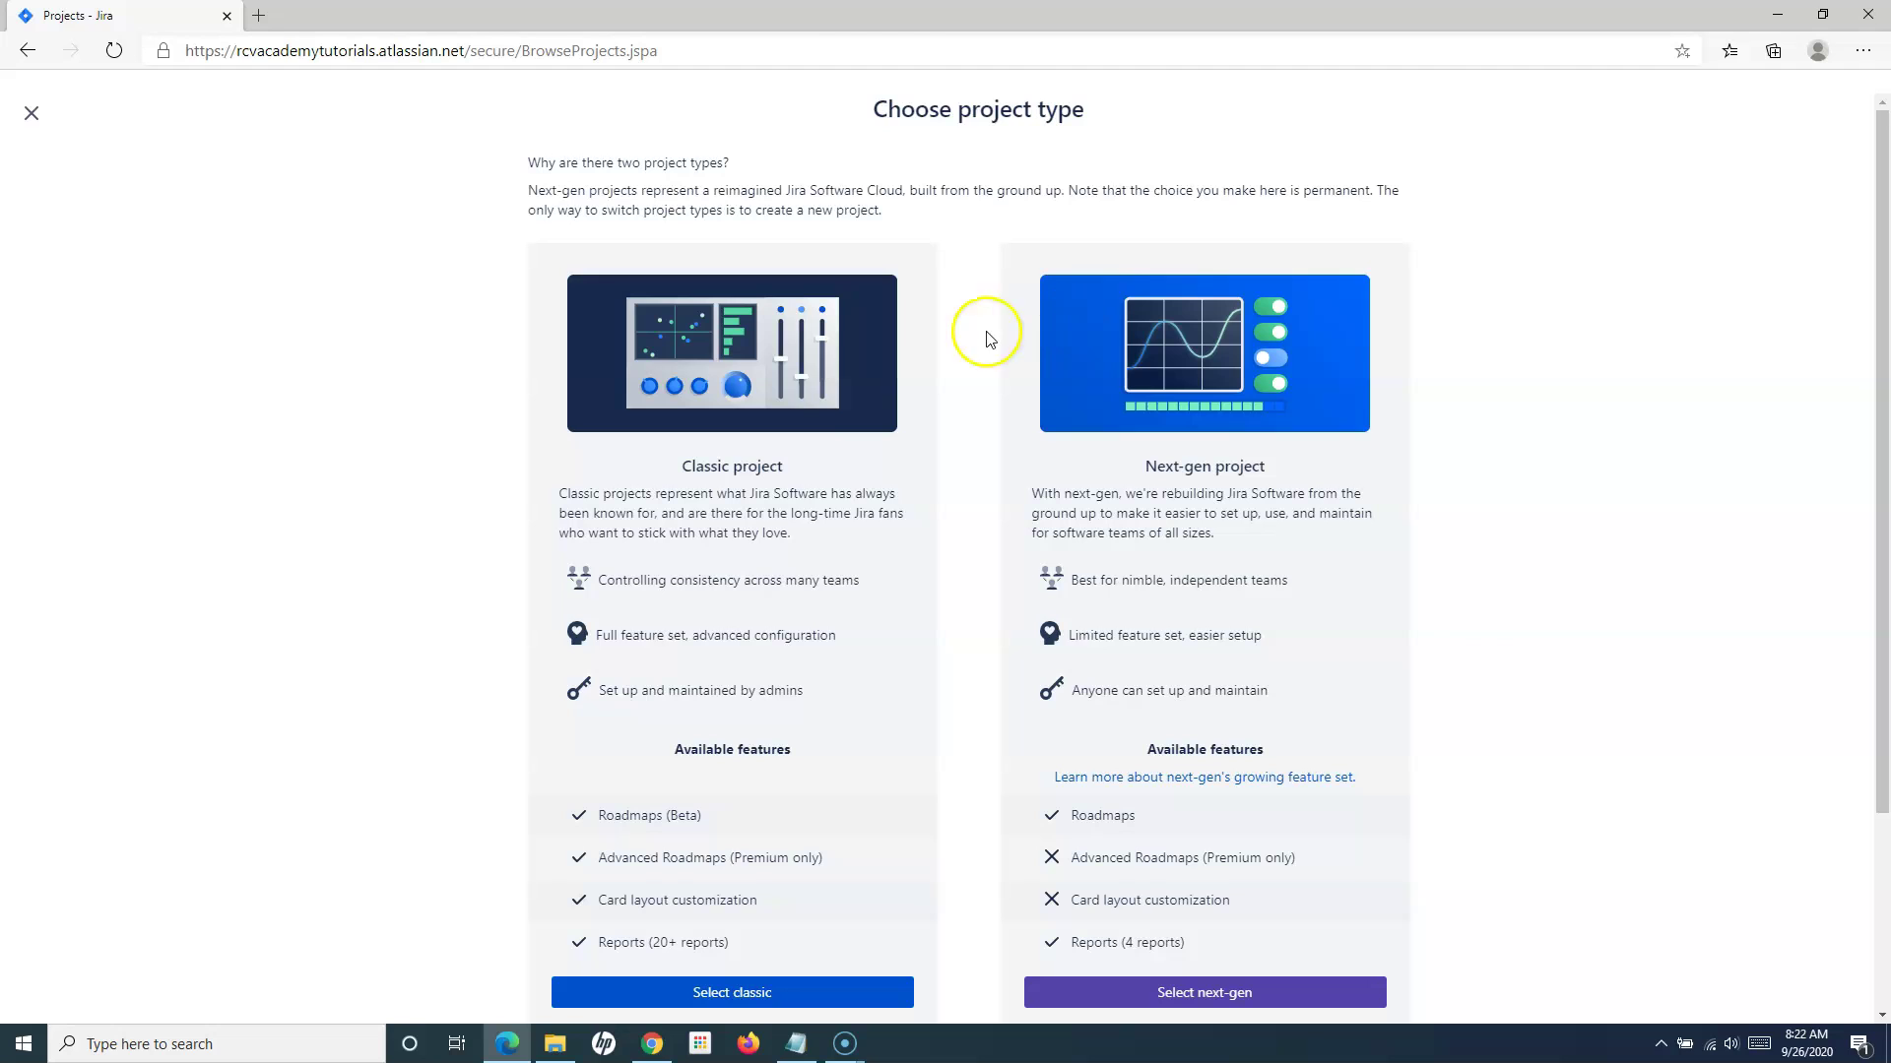
{"action": "scroll", "coordinate": [971, 654], "scroll_direction": "down", "scroll_amount": 3}
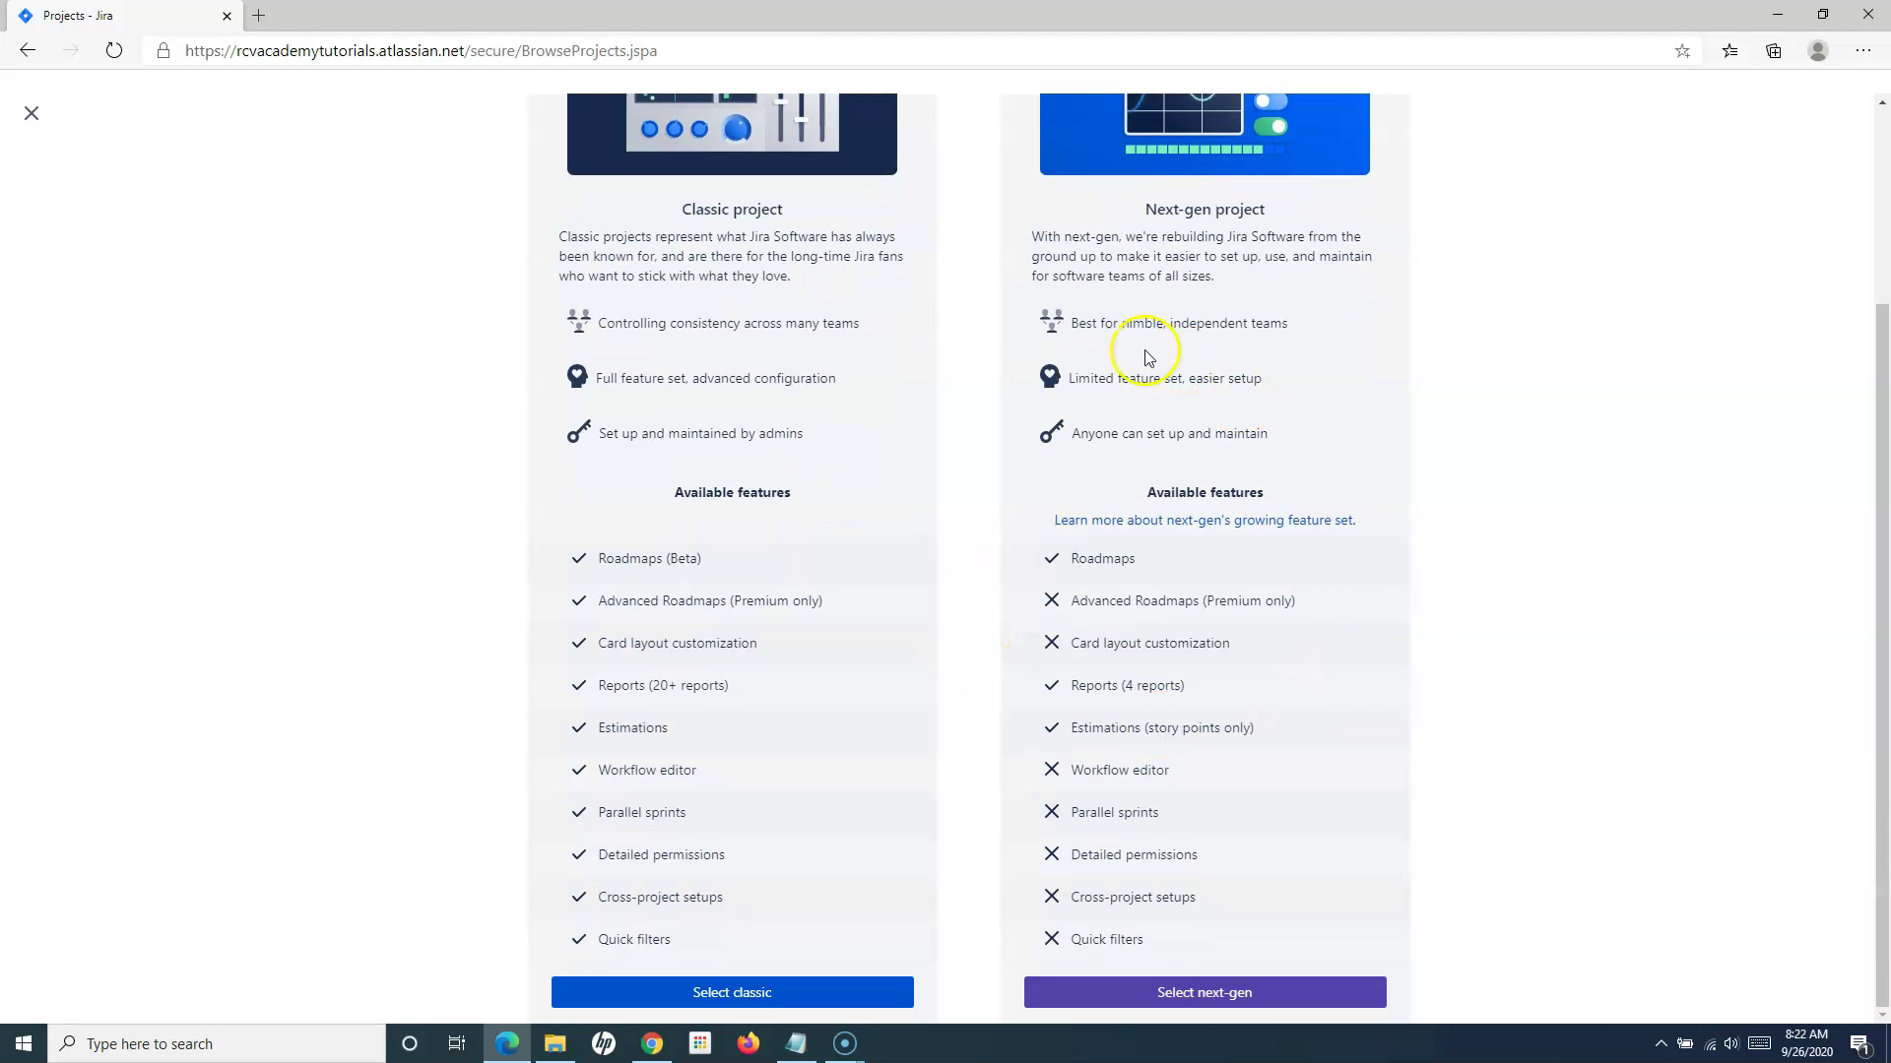
{"action": "left_click", "coordinate": [1216, 997]}
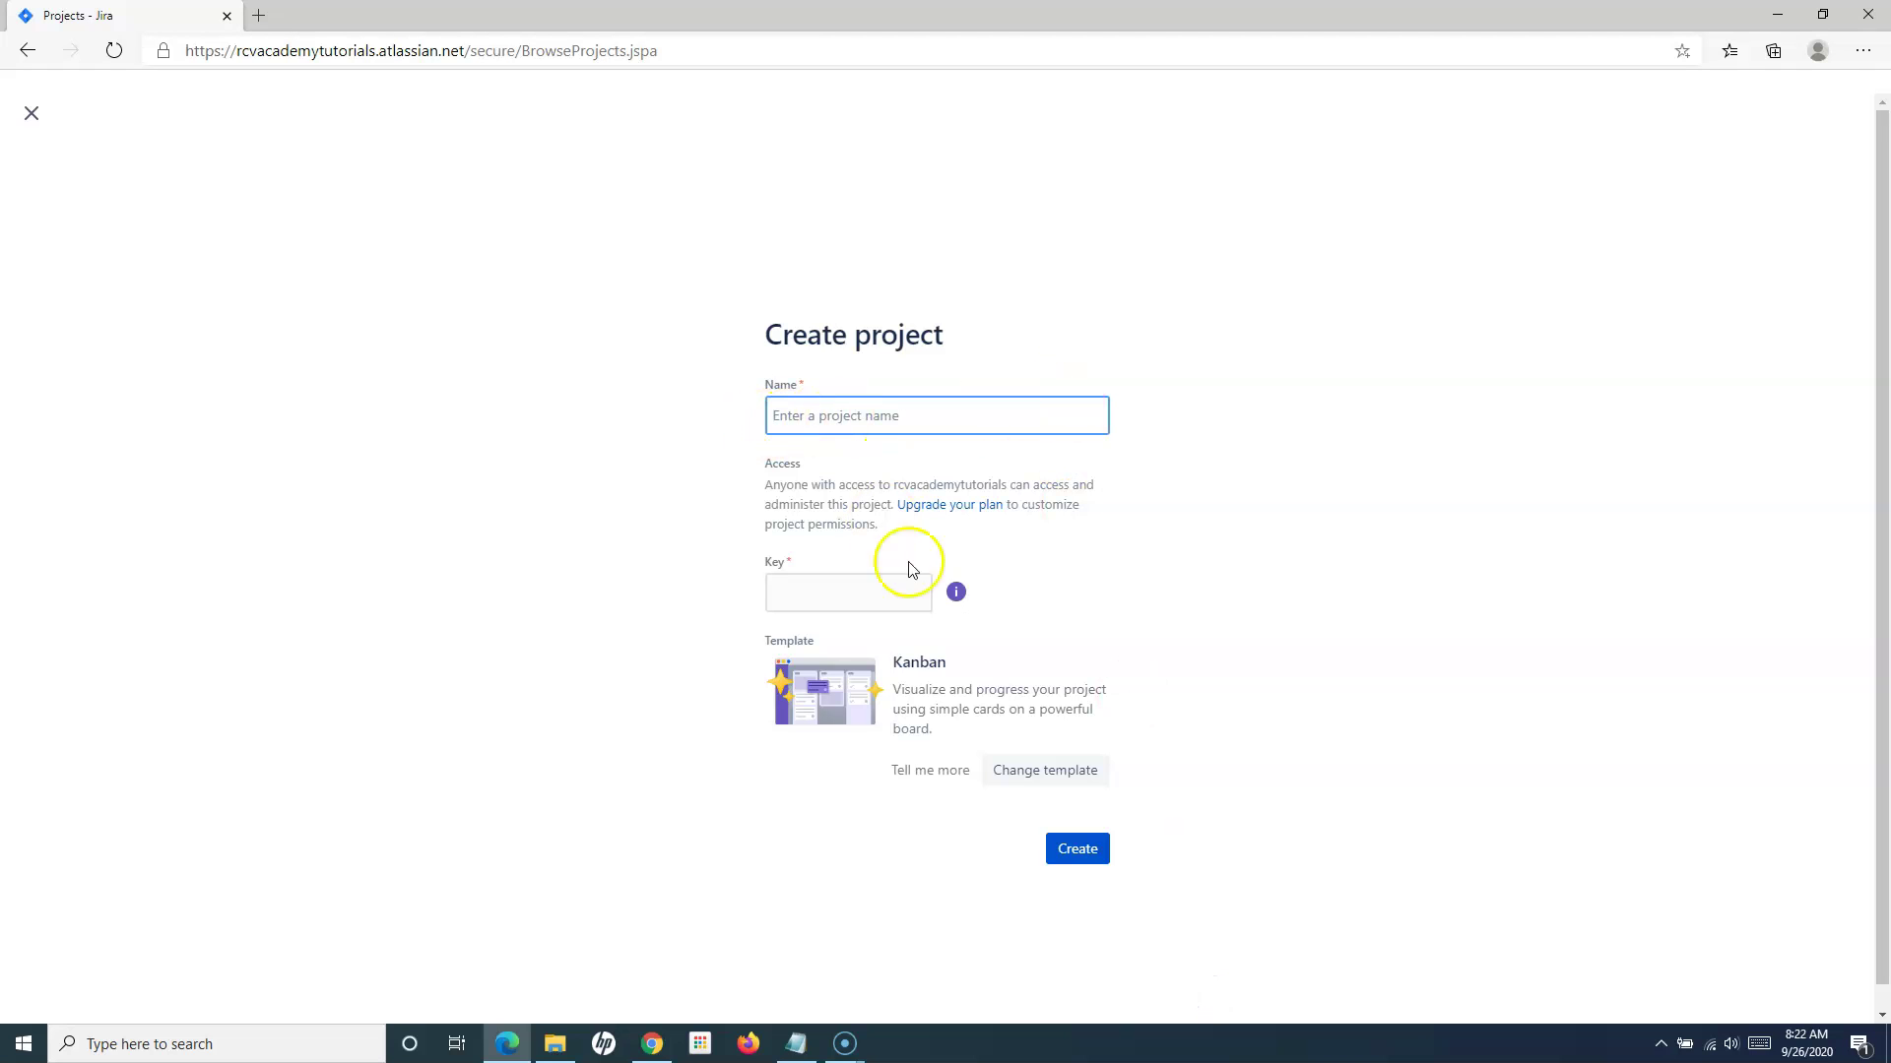
{"action": "left_click", "coordinate": [1032, 778]}
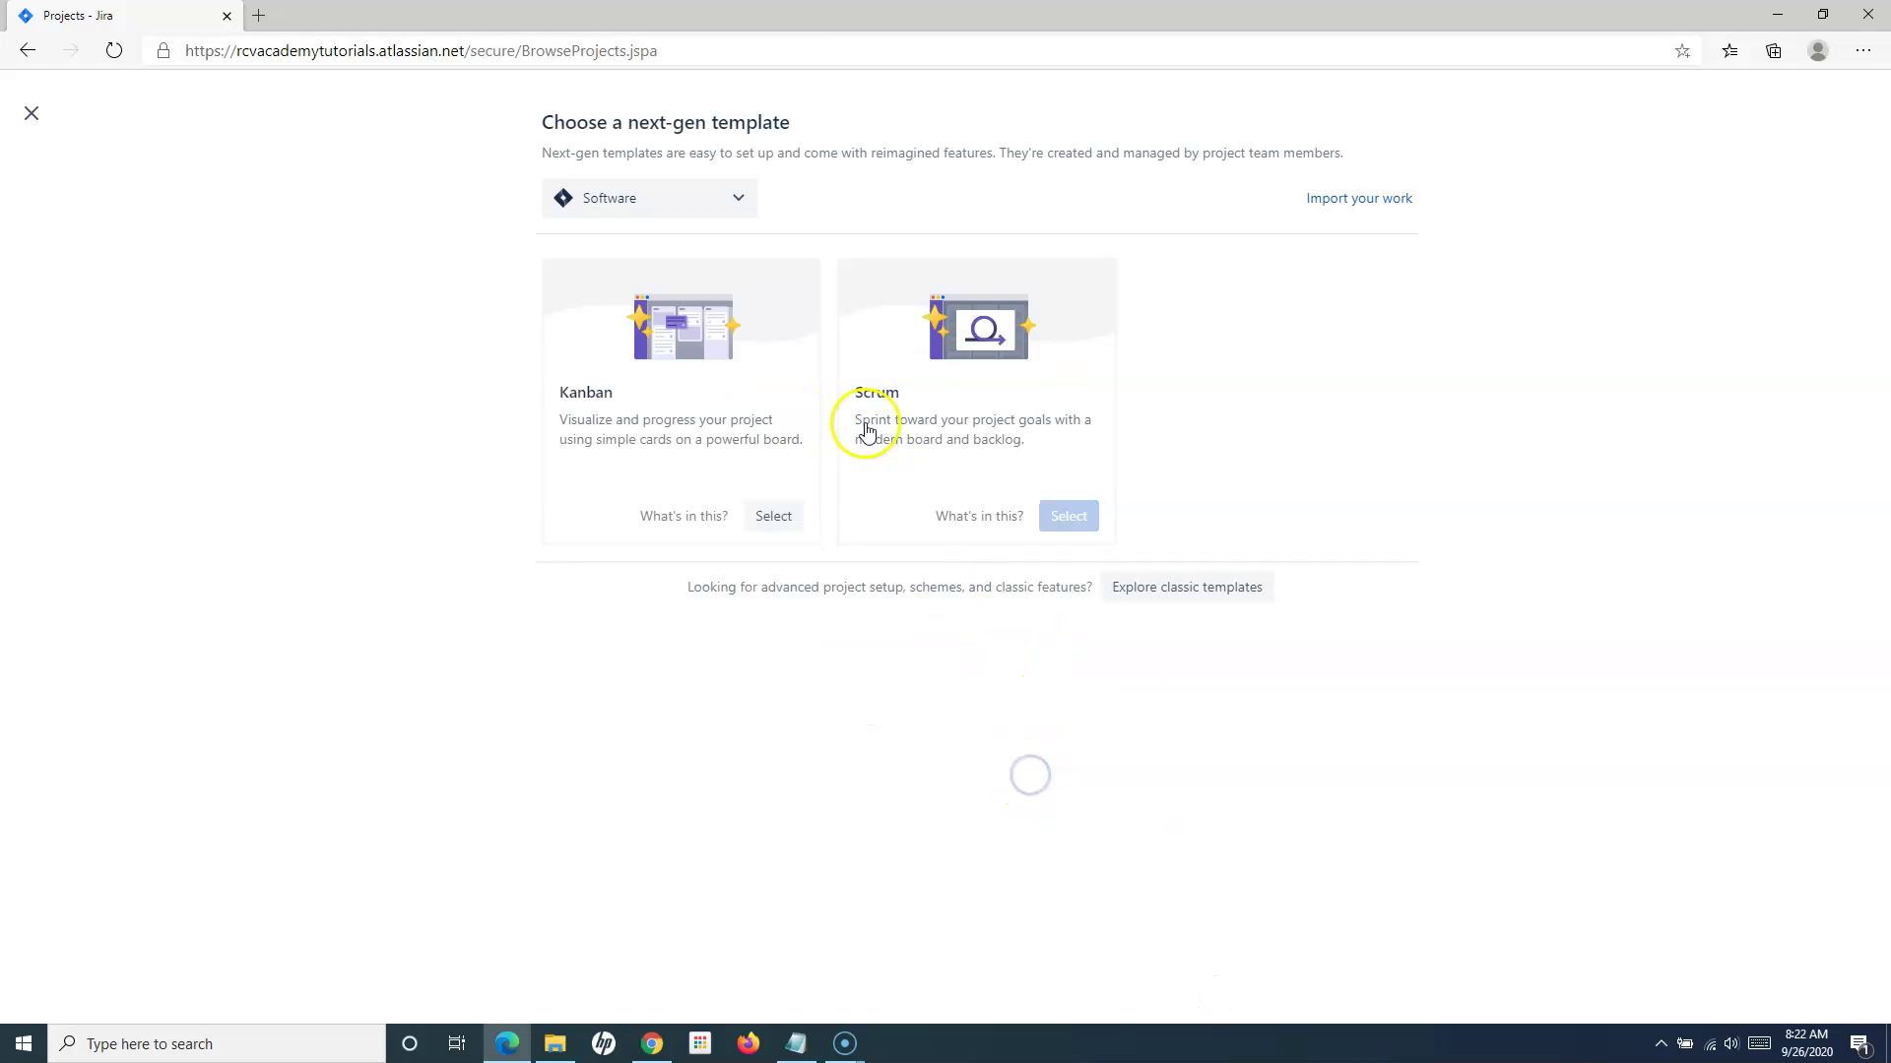
{"action": "left_click", "coordinate": [914, 338]}
{"action": "left_click", "coordinate": [888, 431]}
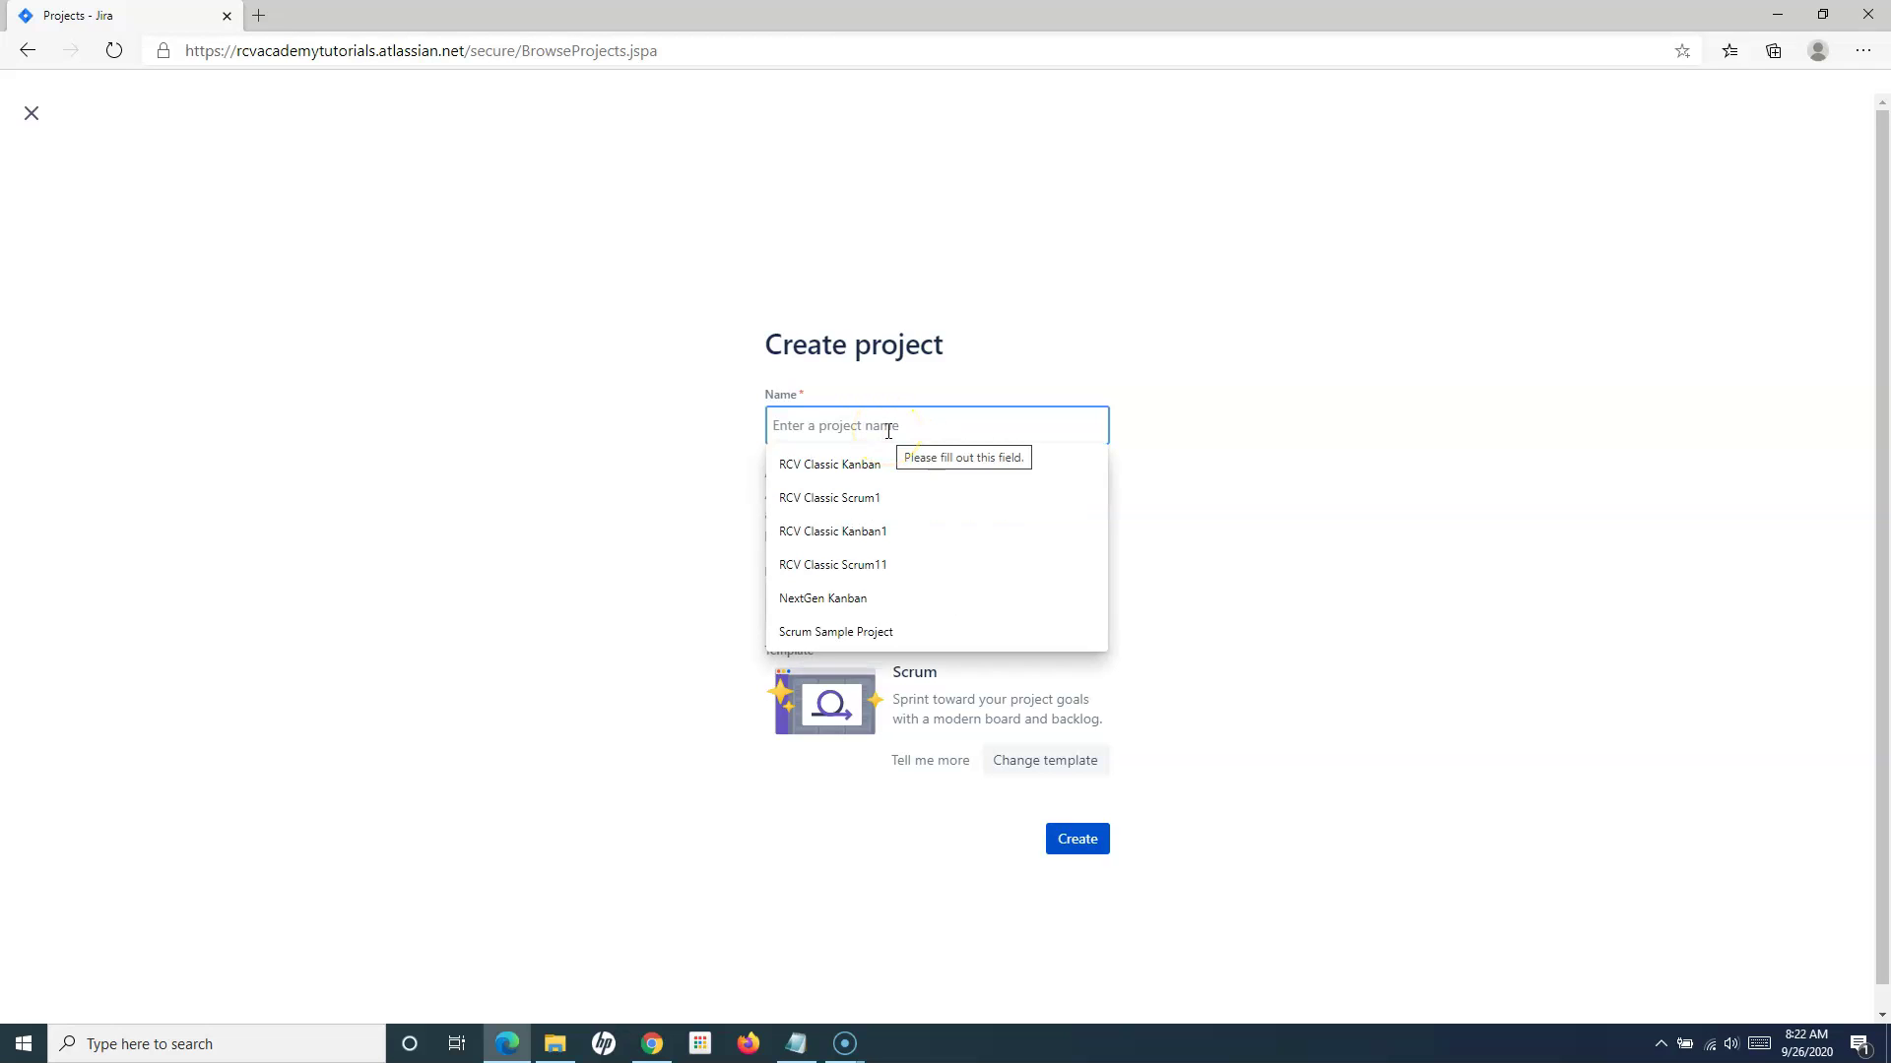
Step: Name the next-gen project 'NextGen Scrum Sample' with key NSS and create it
{"action": "type", "text": "Next"}
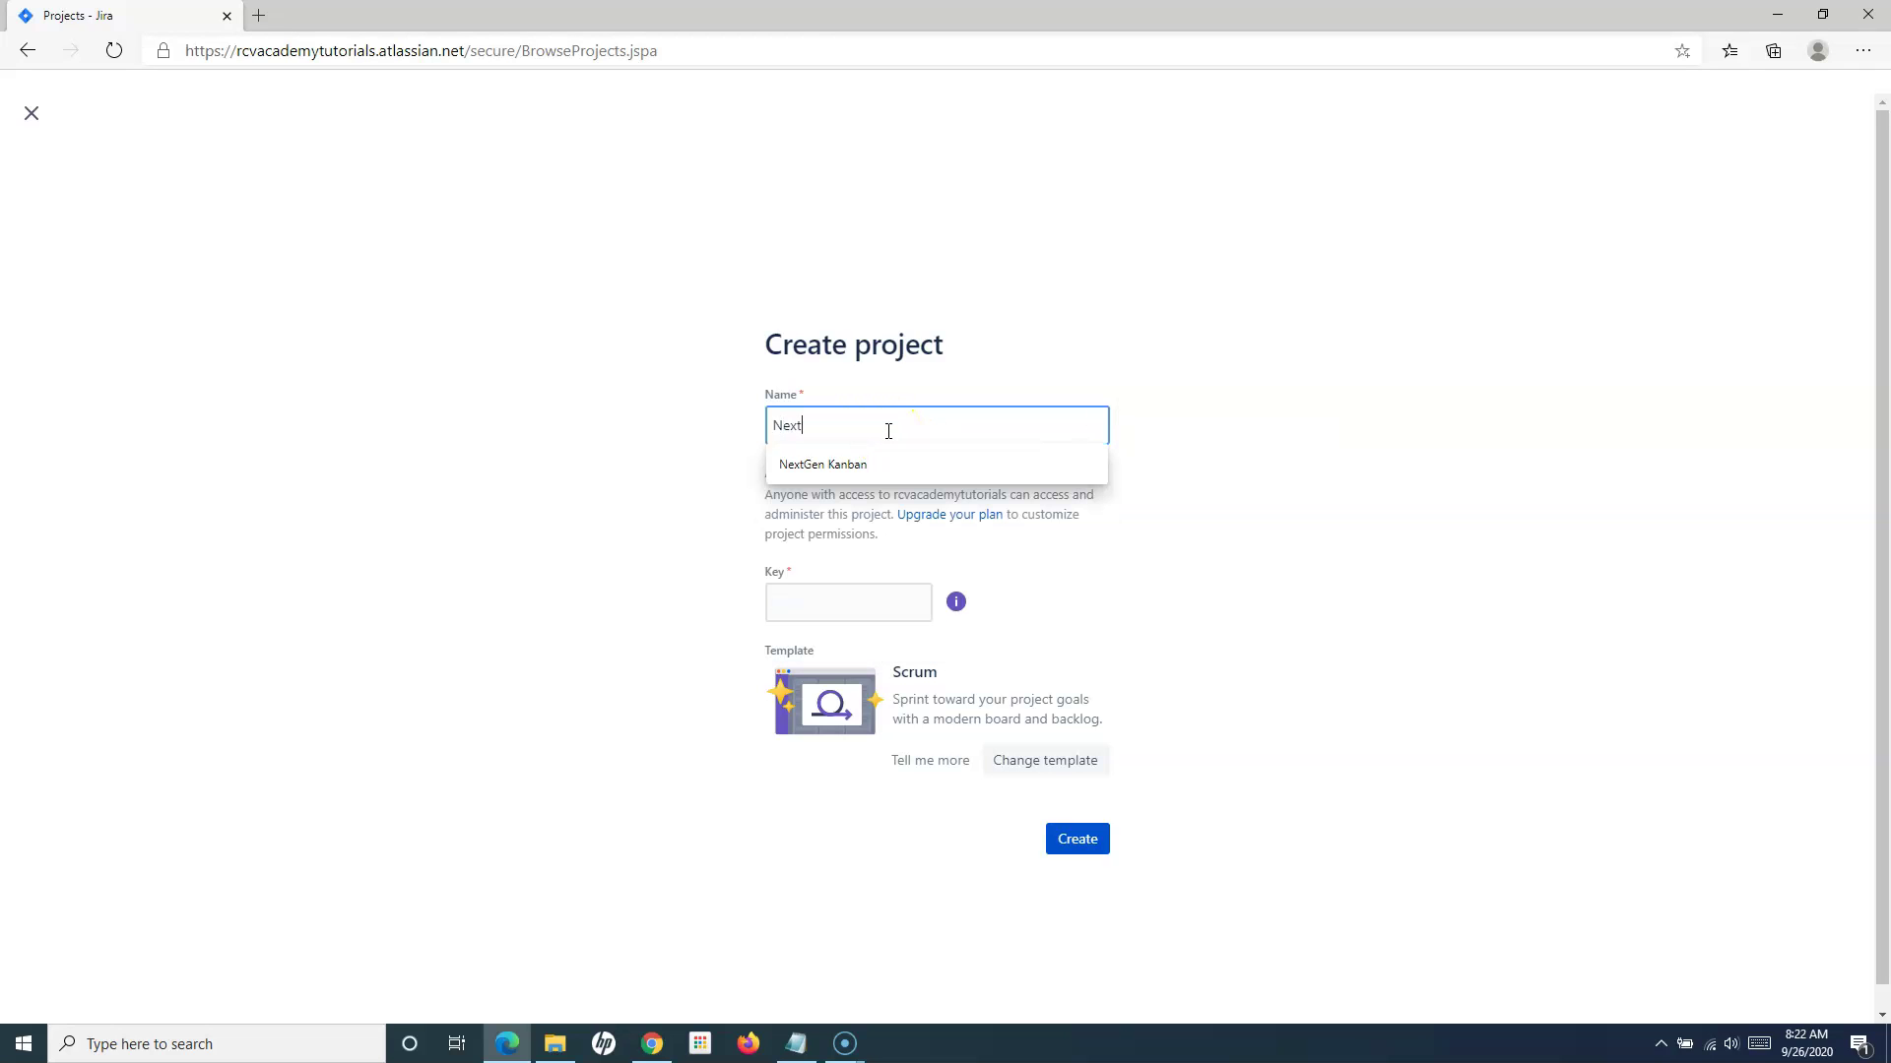
{"action": "type", "text": "Gen Scrum"}
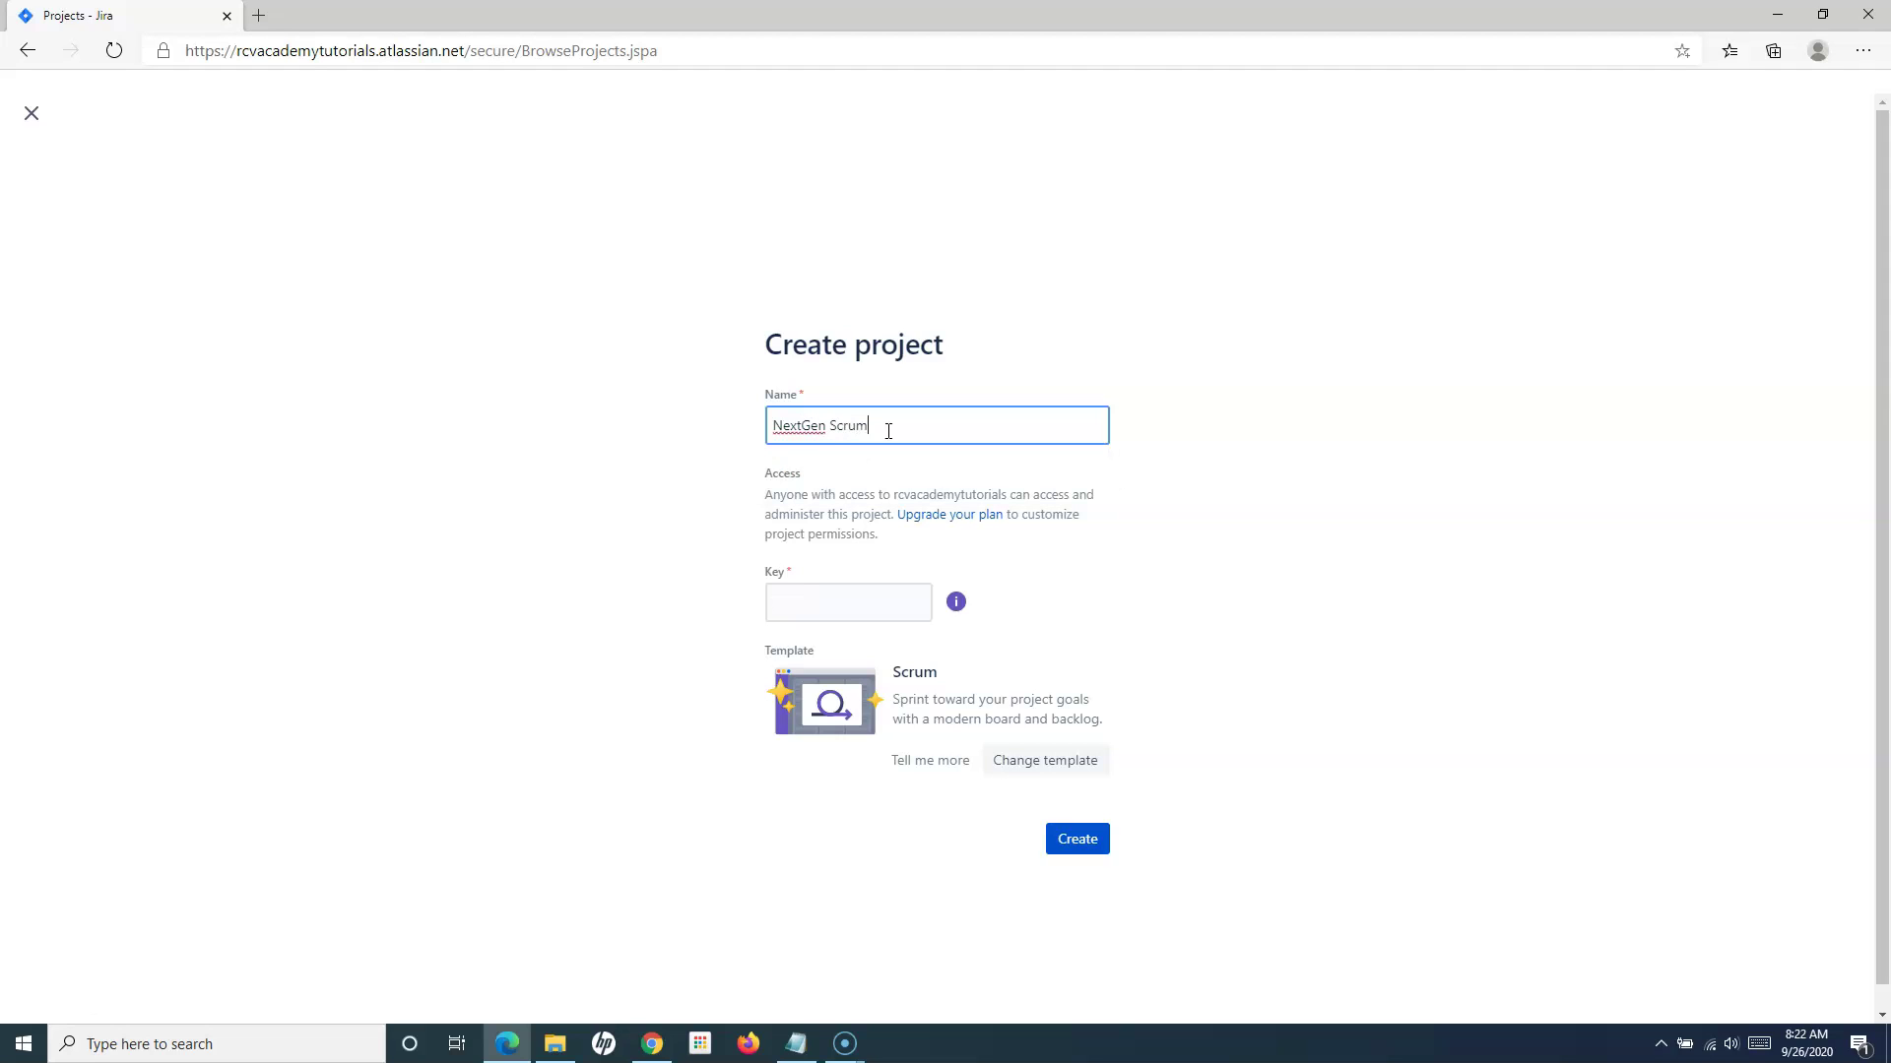
{"action": "type", "text": " Sample"}
{"action": "left_click", "coordinate": [688, 506]}
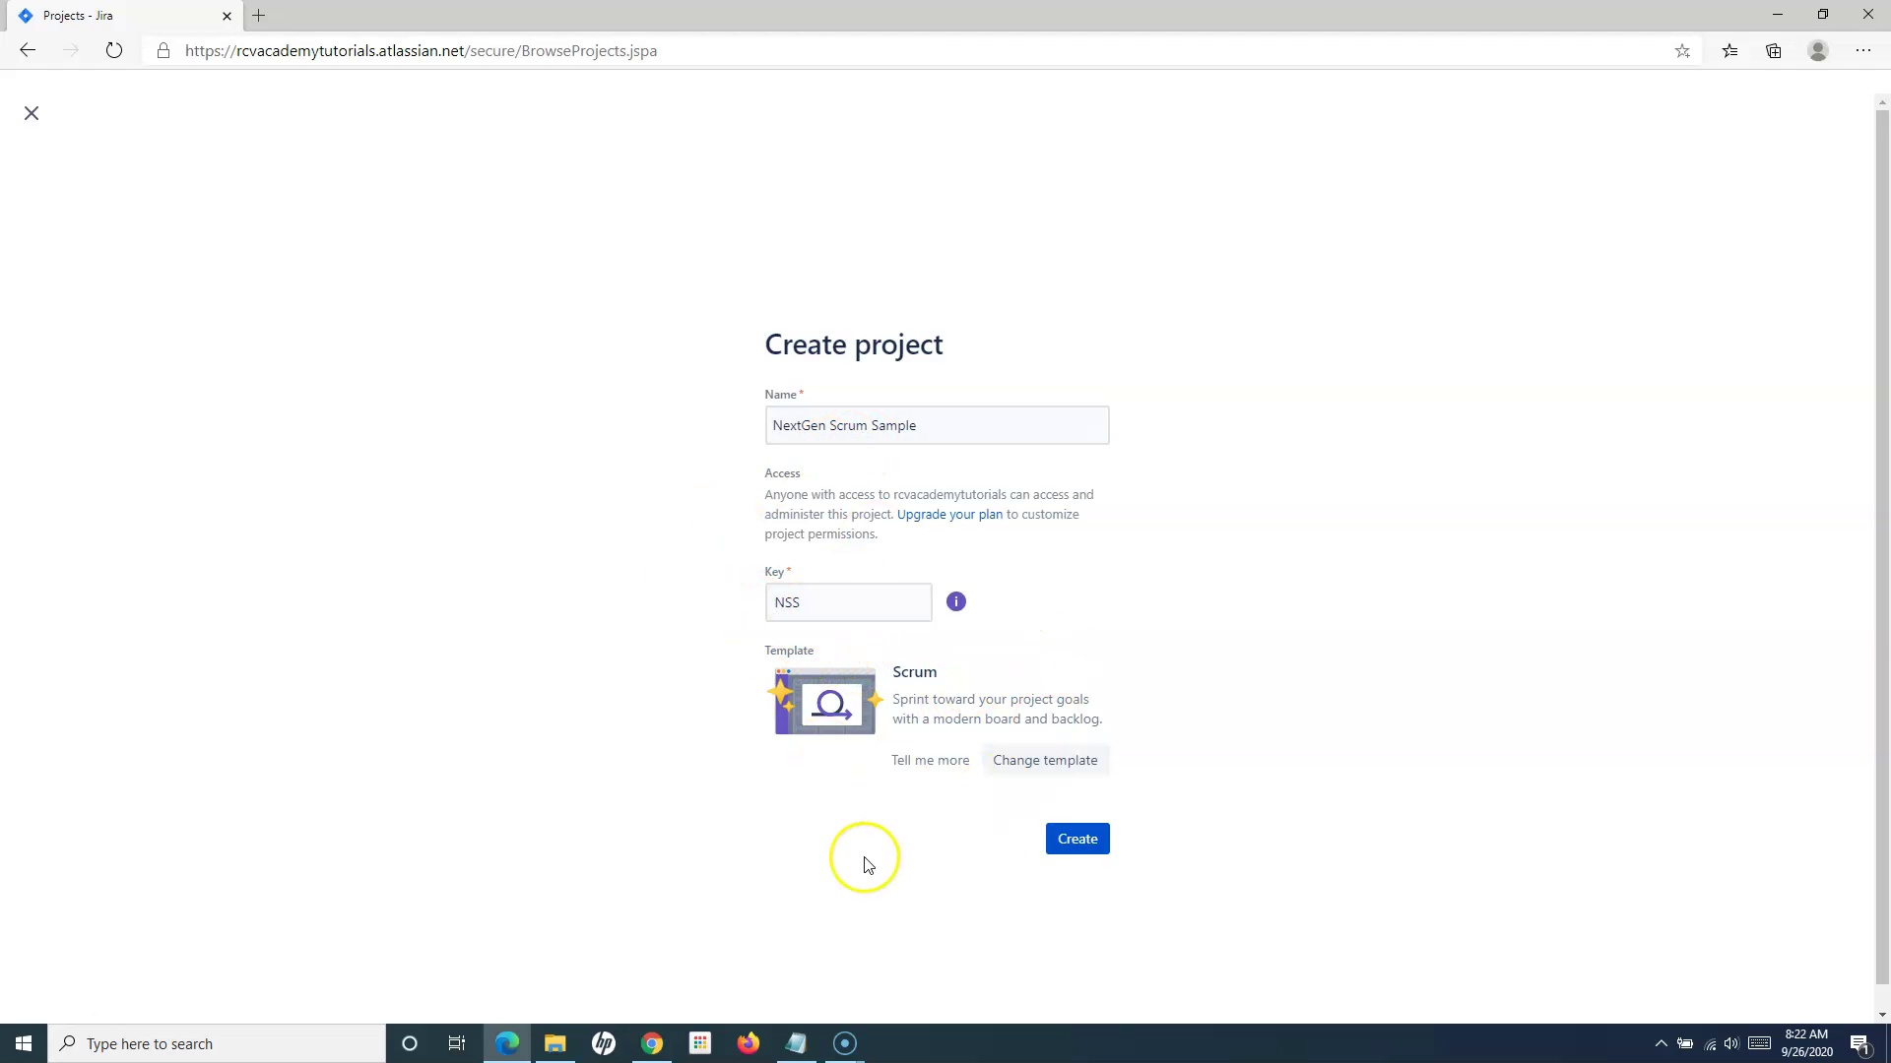
{"action": "left_click", "coordinate": [1091, 852]}
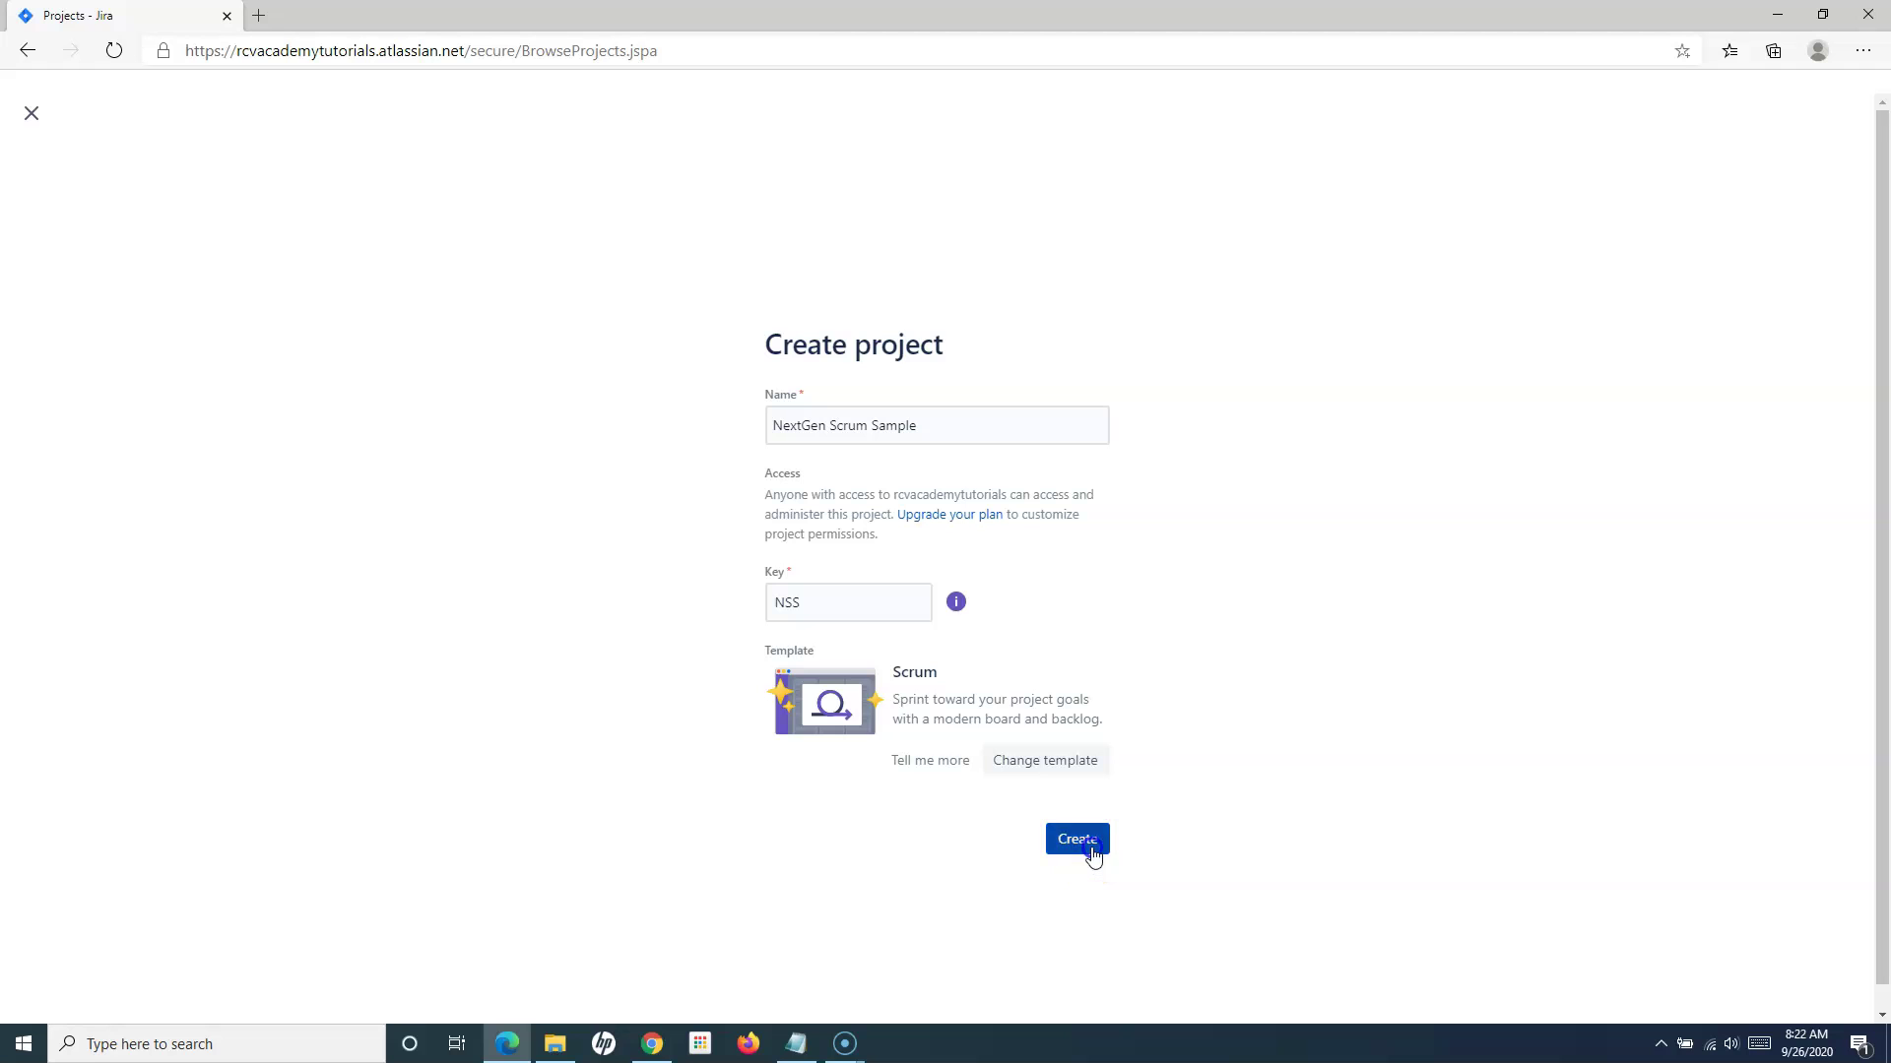